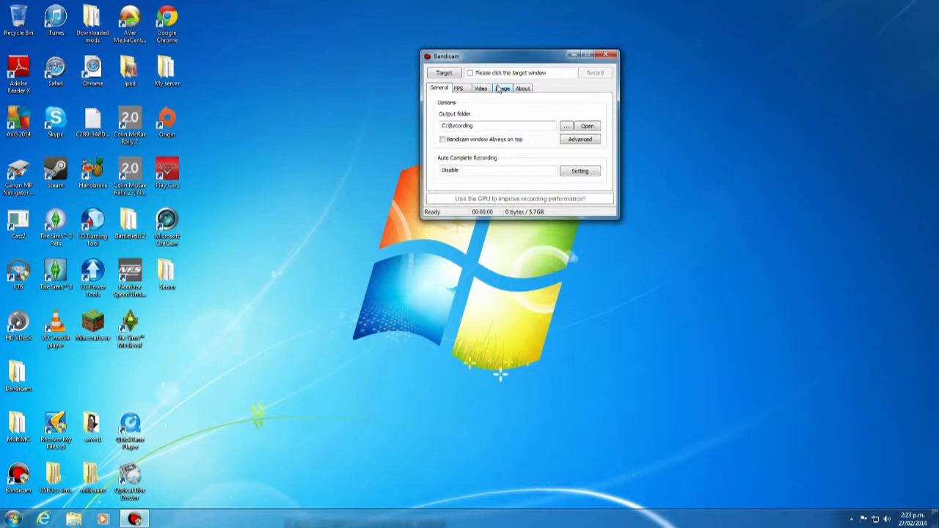
Open the output folder C:\Recording to view its recordings, and look at the folder chooser without changing the location.
drag(486, 125, 424, 130)
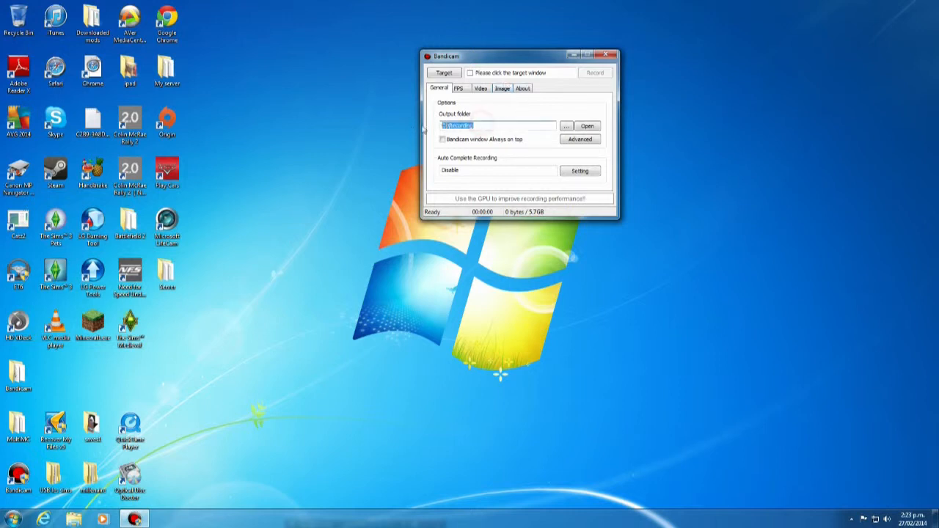
click(445, 126)
click(587, 126)
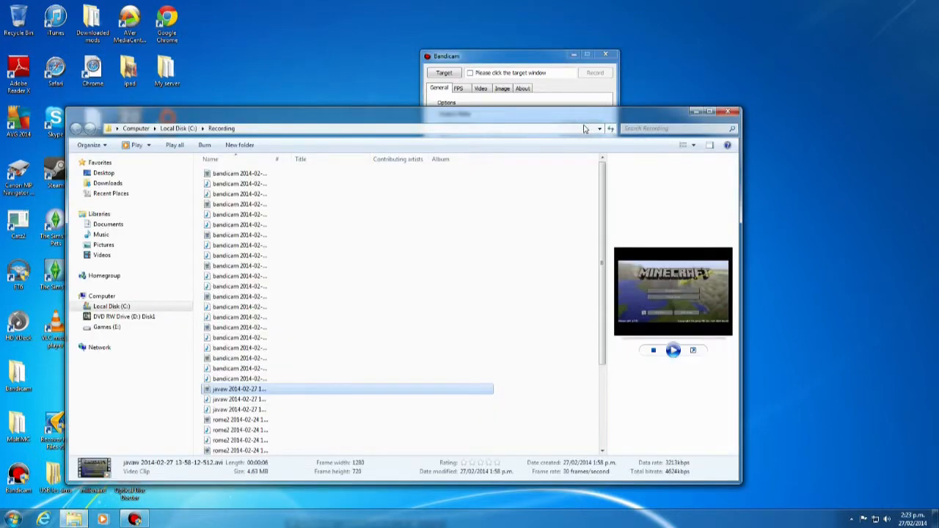
click(350, 209)
scroll(338, 264, down, 4)
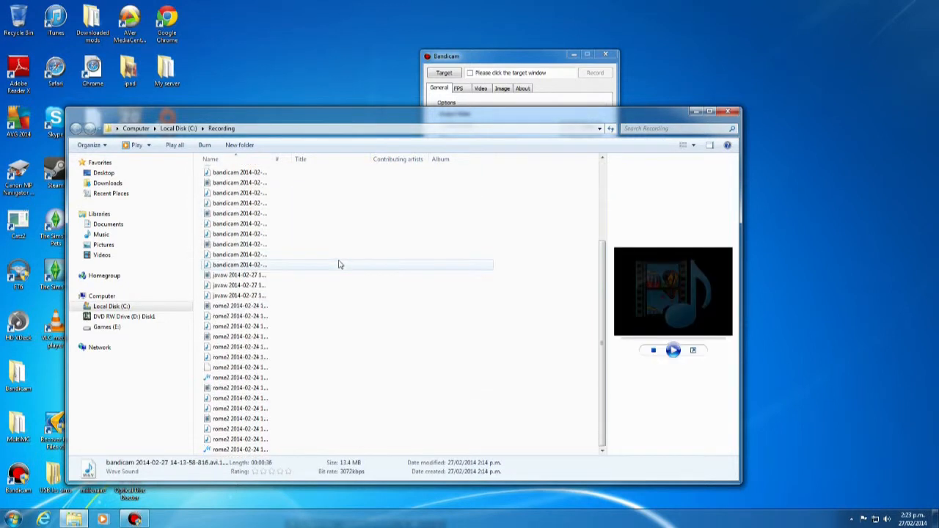
click(736, 112)
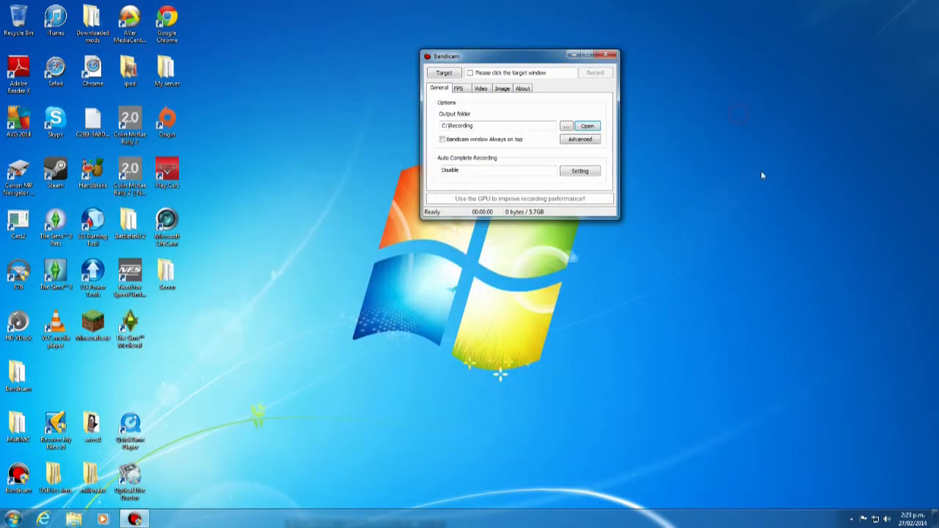
click(568, 129)
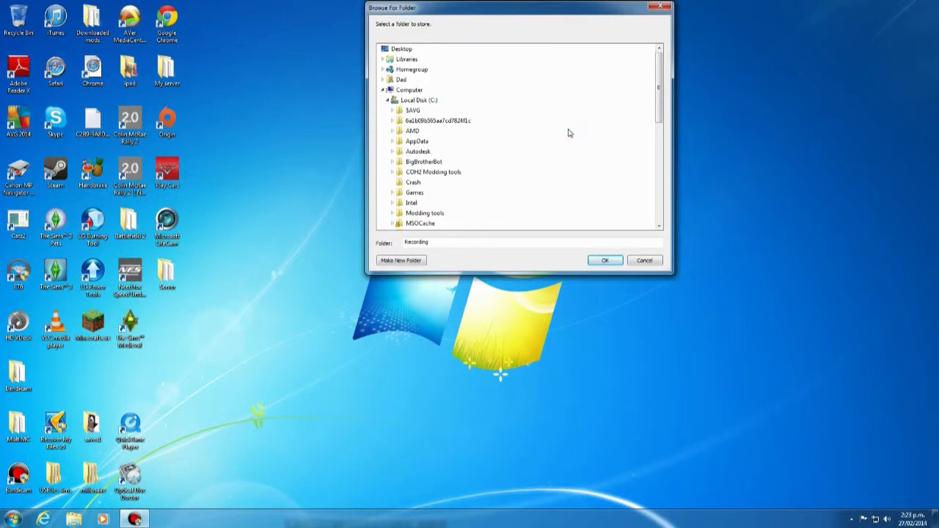
click(644, 261)
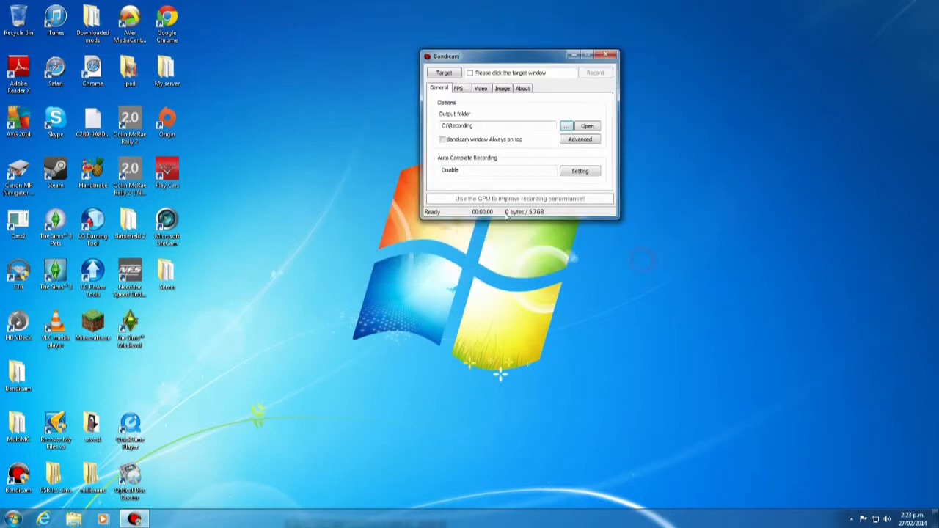
Change the recording target to a rectangle on the screen, set its toolbar's opacity to 100% and reposition it.
click(445, 77)
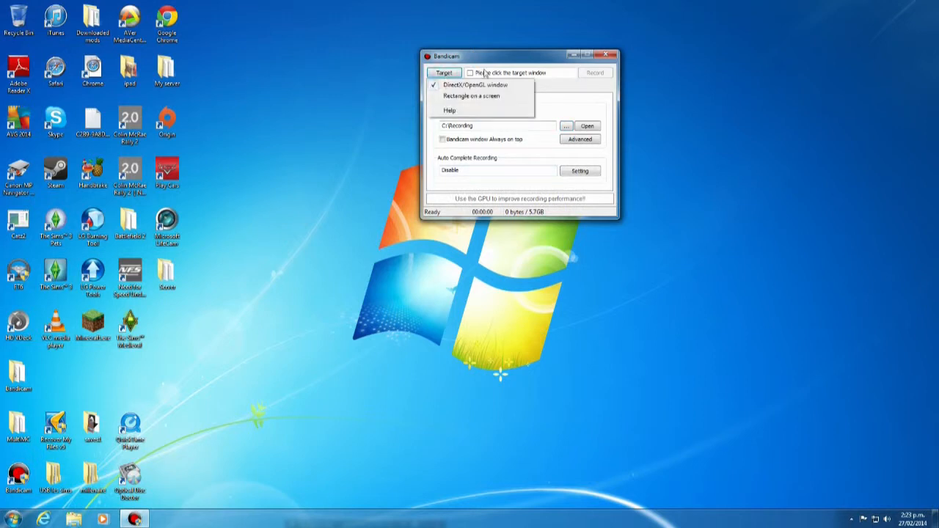
drag(489, 56, 519, 46)
click(475, 67)
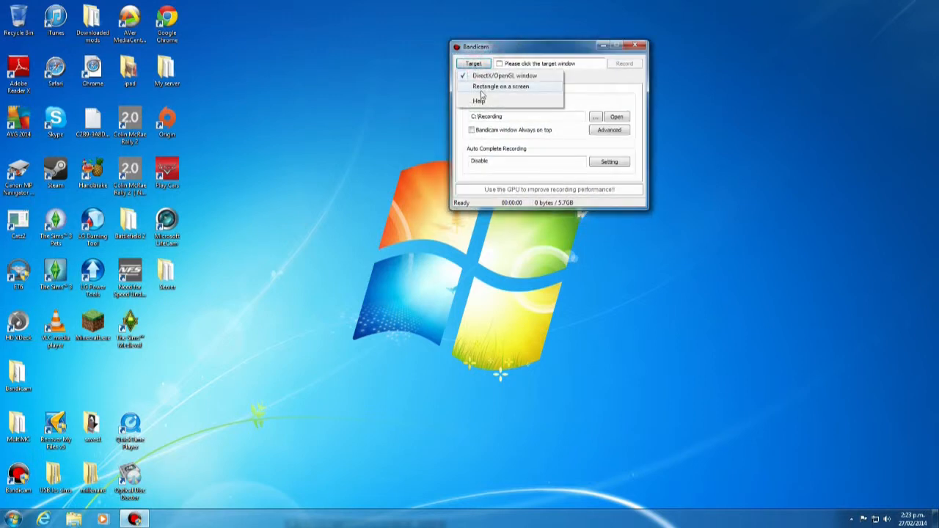
click(480, 95)
right_click(410, 131)
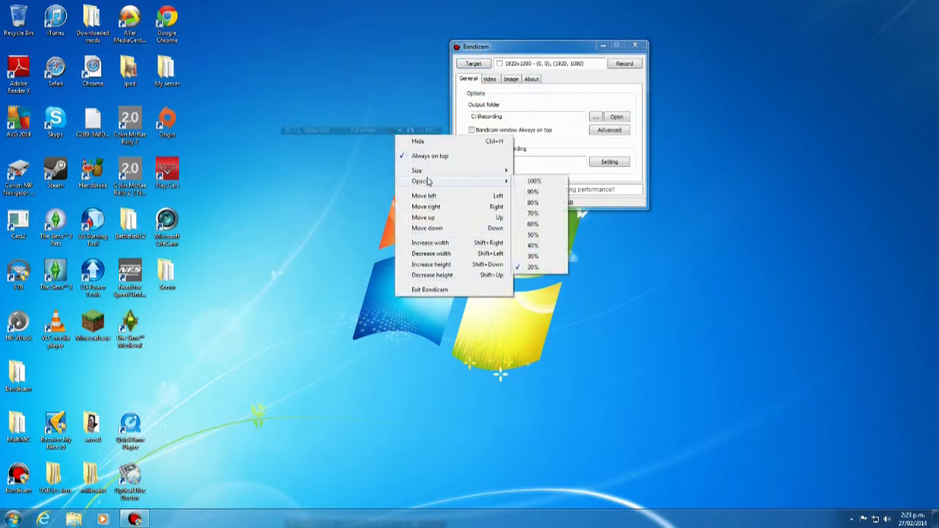
click(527, 179)
drag(380, 131, 325, 63)
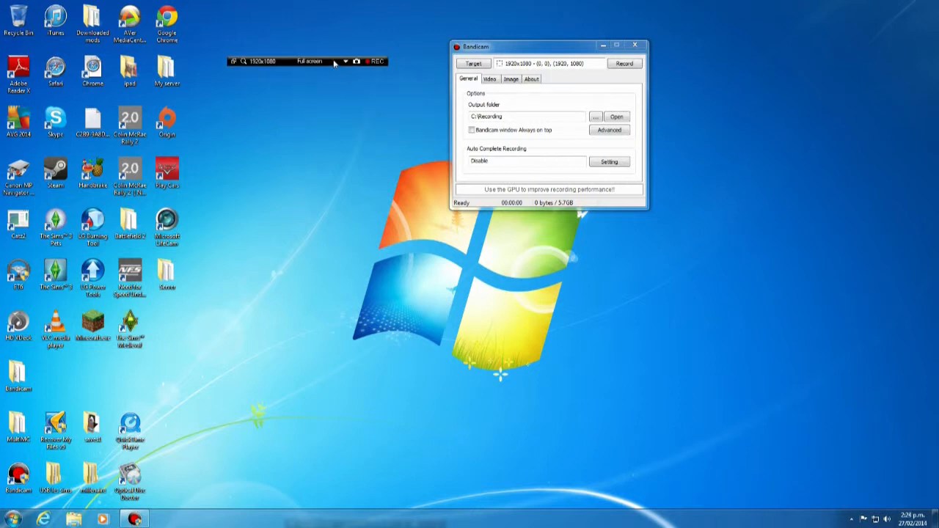
Set the recording rectangle's size to 800 x 480 and fit it to a 4:3 ratio.
click(345, 62)
mouse_move(363, 101)
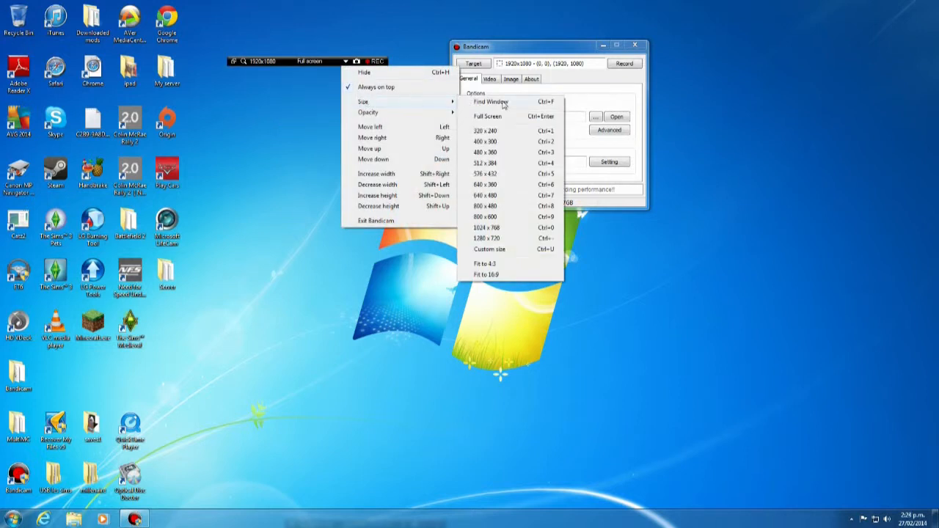
click(508, 207)
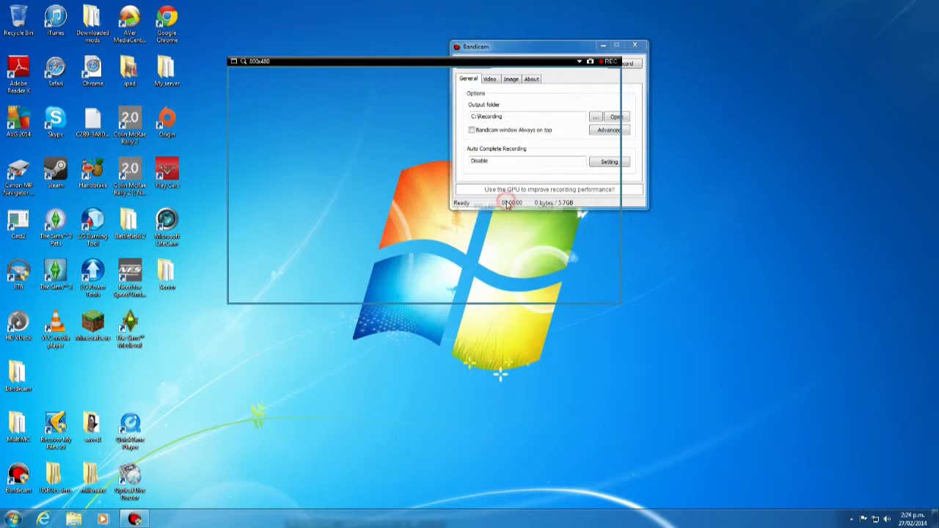
click(580, 62)
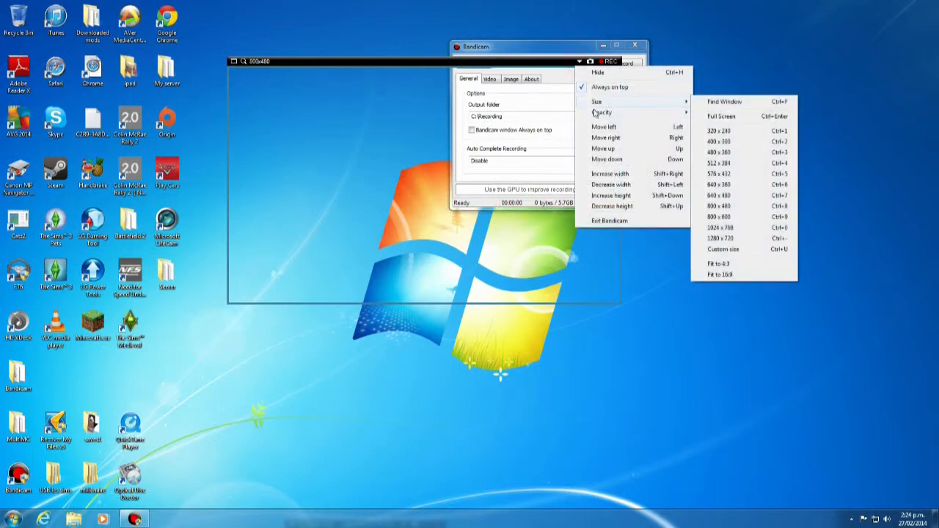
mouse_move(606, 113)
click(735, 264)
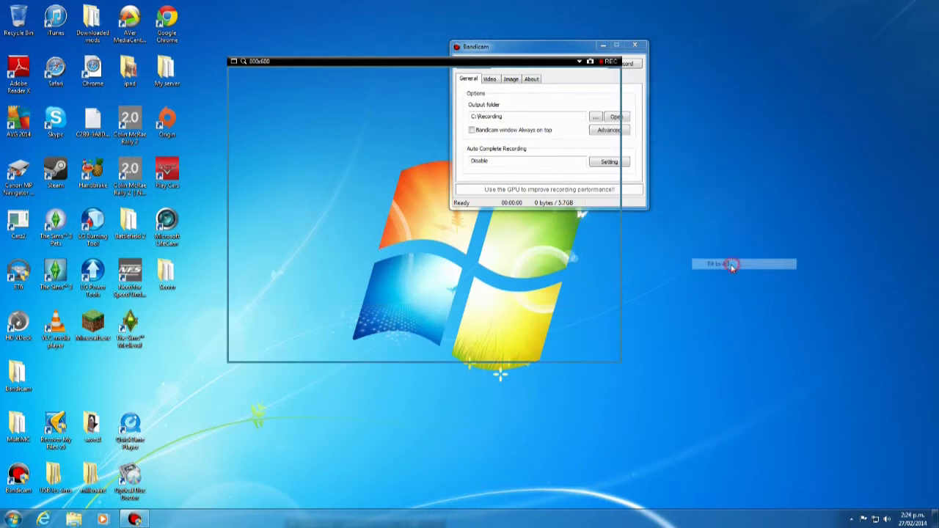
Fit the recording rectangle to a 16:9 ratio, move it slightly lower, and return it to full screen.
click(580, 62)
mouse_move(639, 104)
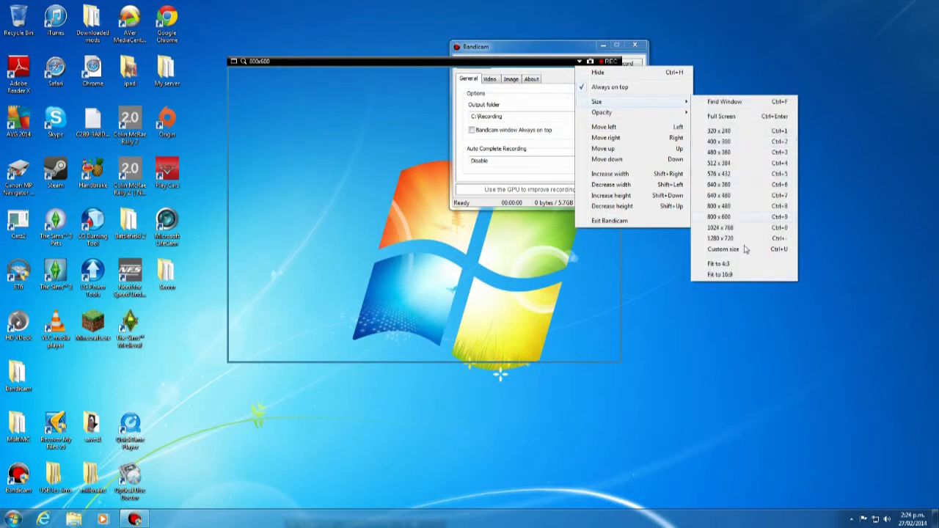
click(732, 274)
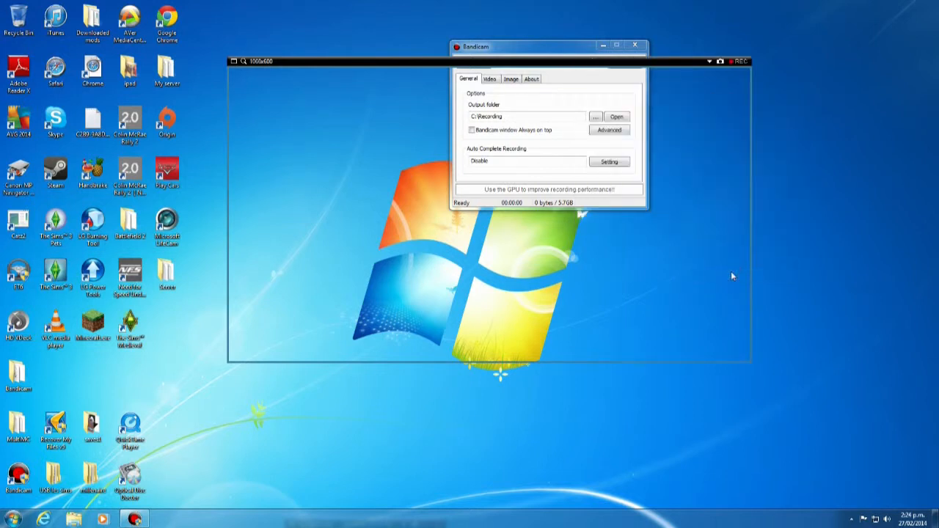
drag(555, 64, 553, 84)
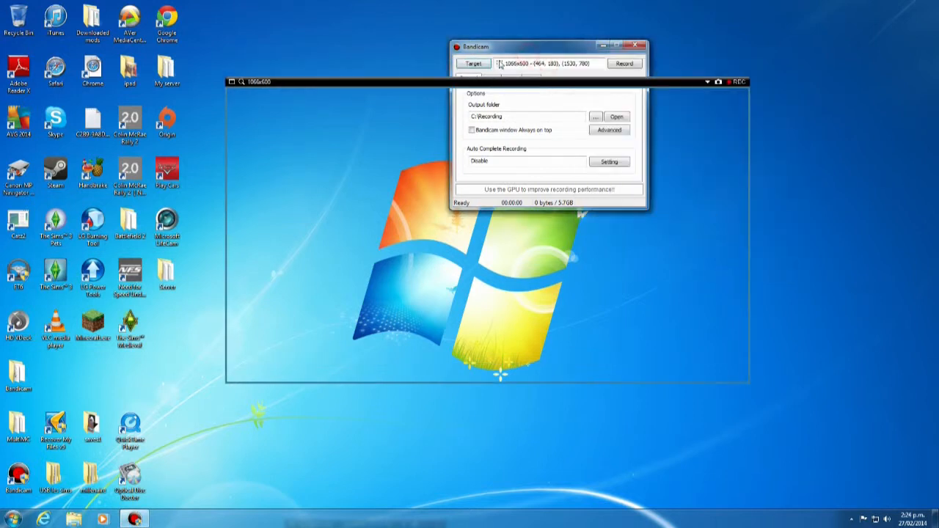
click(707, 82)
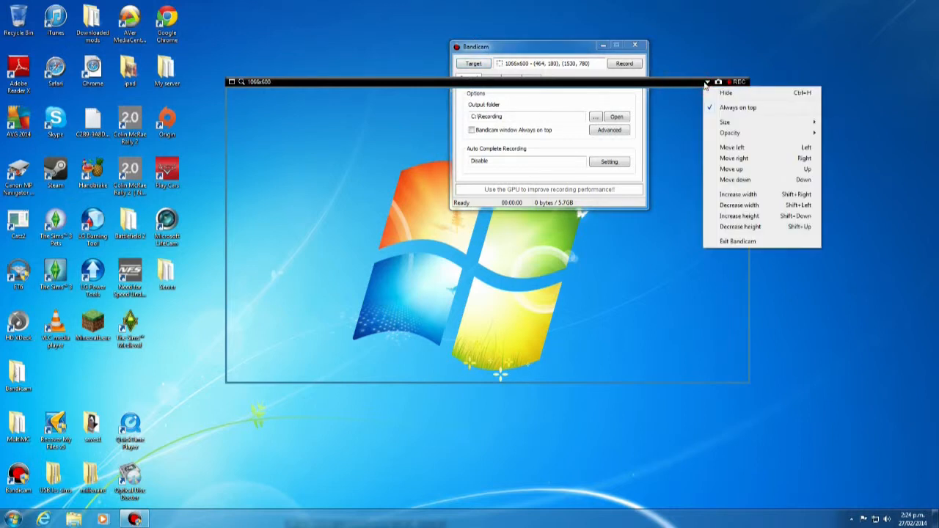
mouse_move(726, 123)
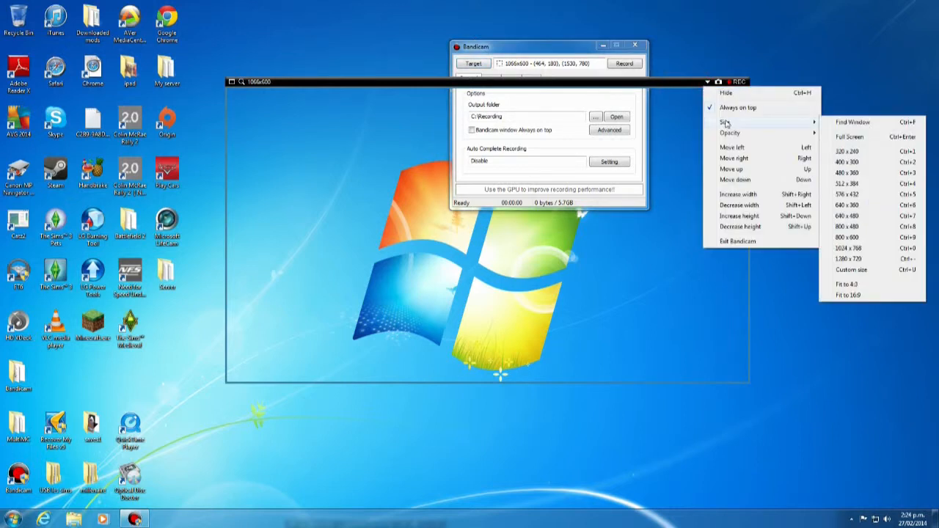
click(826, 138)
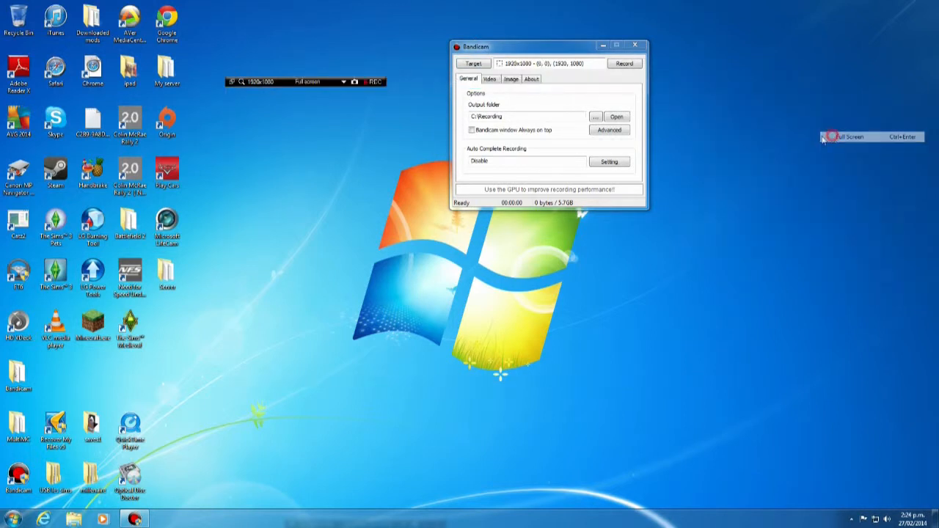
Set the recording toolbar's opacity to 20% and switch the recording target back to a DirectX/OpenGL window.
click(343, 82)
mouse_move(363, 133)
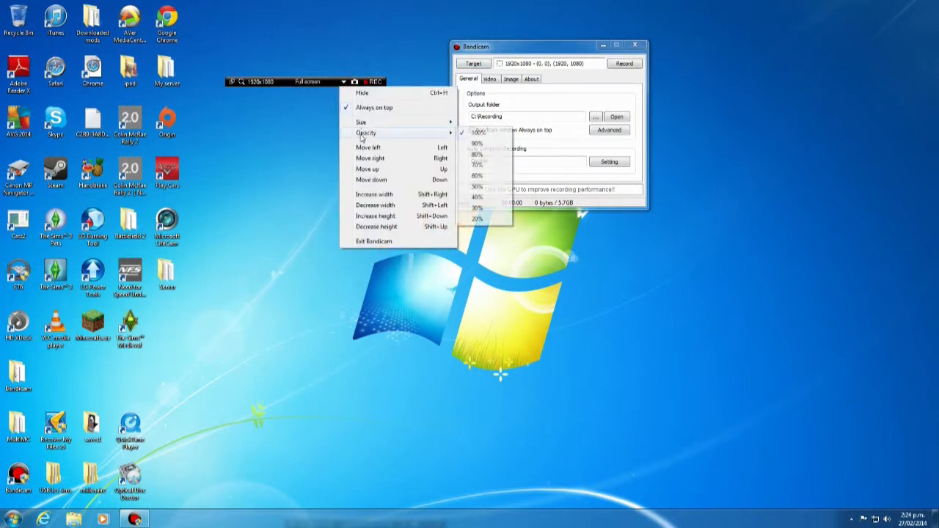
click(478, 218)
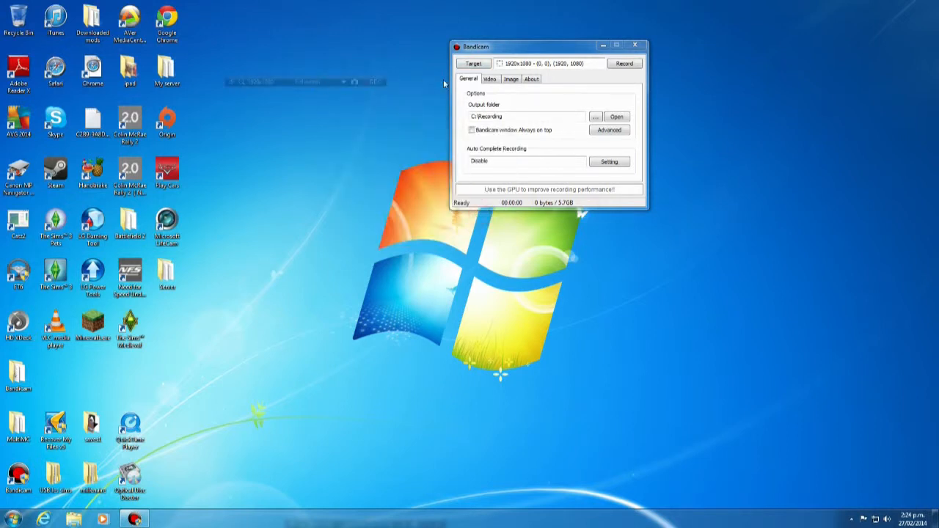
click(473, 63)
click(471, 78)
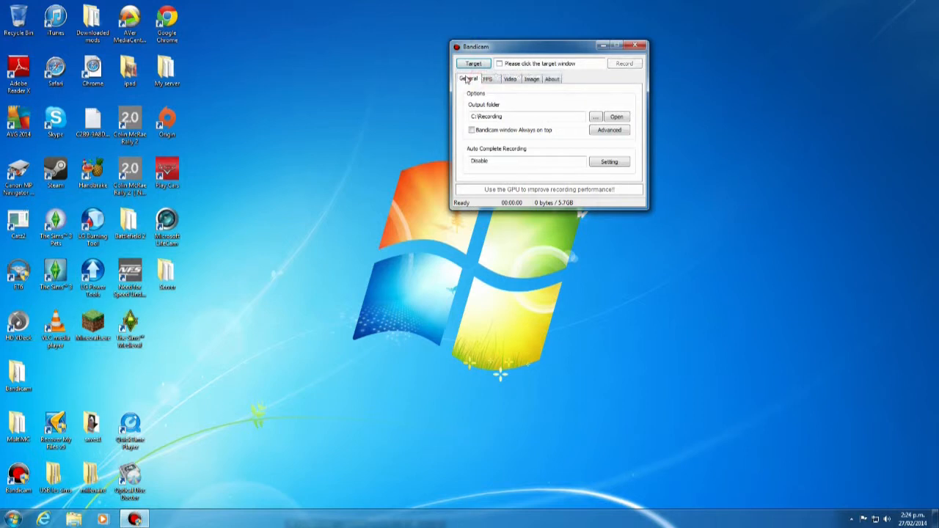
Start Minecraft from its launcher so its window becomes the recording target, and move the recorder window aside.
double_click(102, 323)
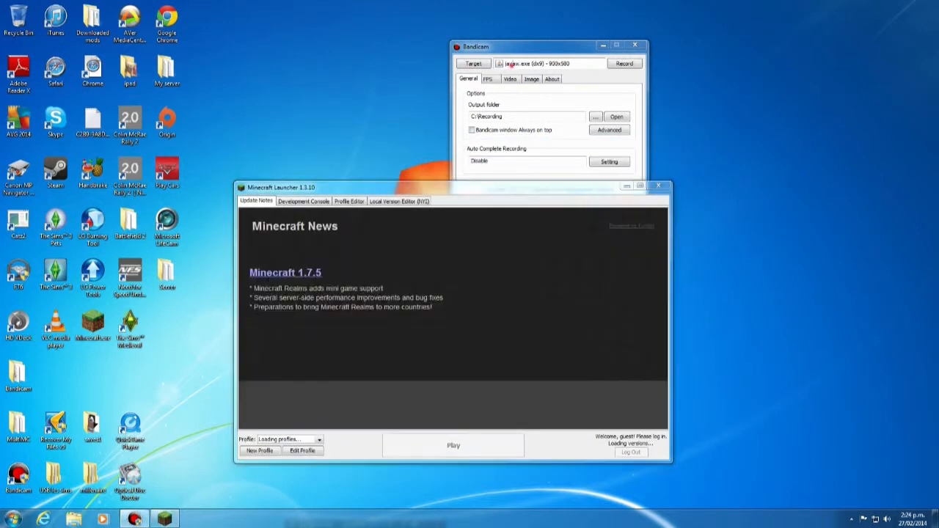
drag(512, 65, 544, 64)
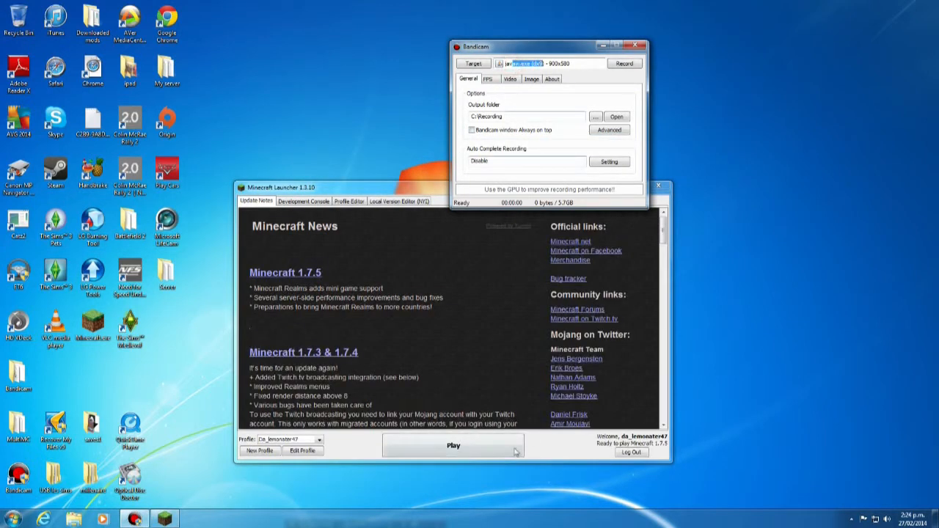
click(505, 451)
drag(542, 48, 628, 42)
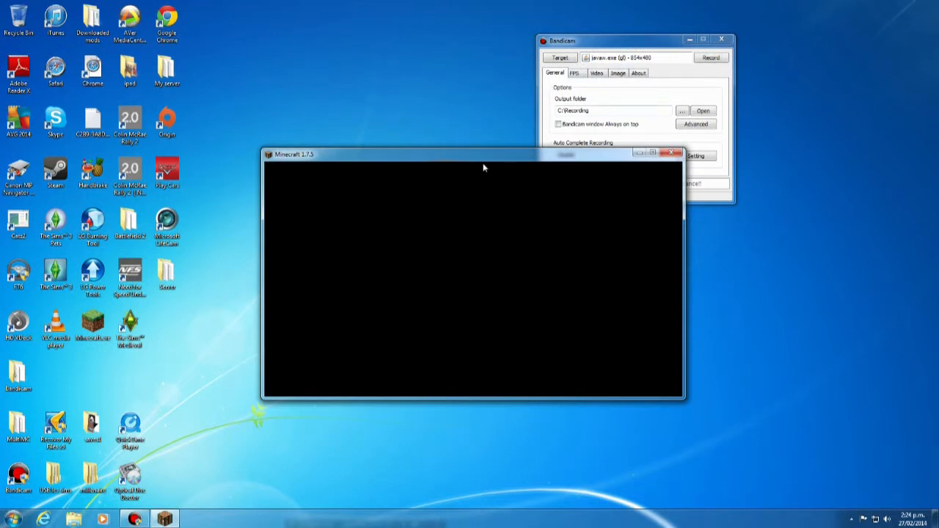
Try recording the Minecraft game window and move the recorder and game windows apart.
click(714, 62)
click(714, 61)
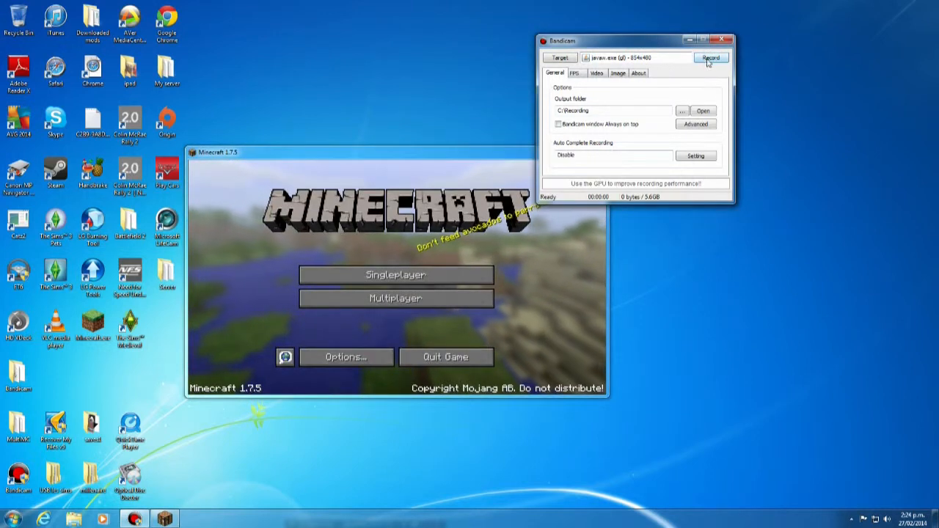
drag(600, 44, 628, 46)
click(727, 63)
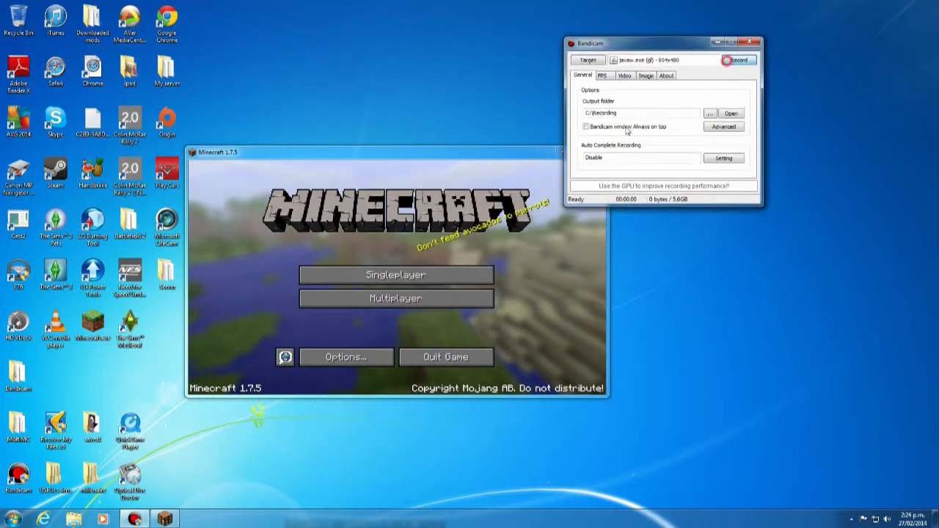
click(741, 63)
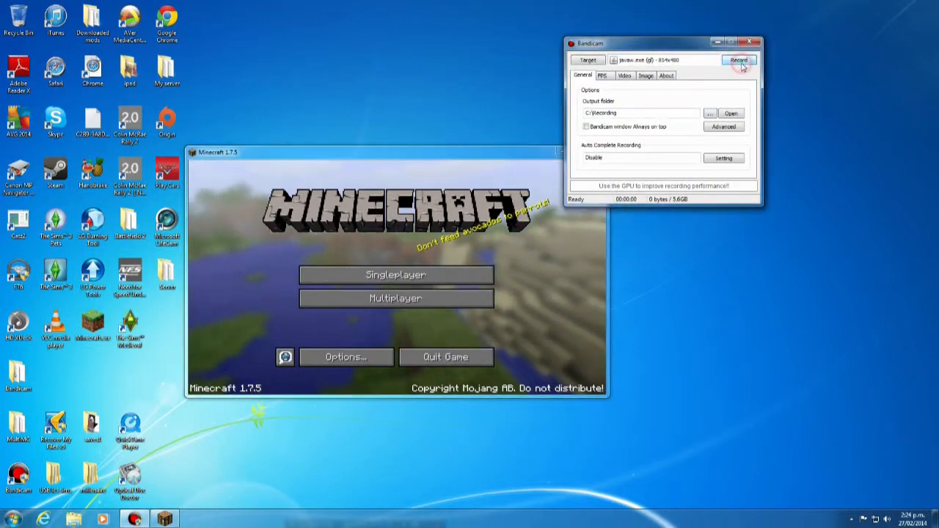
drag(524, 155, 490, 176)
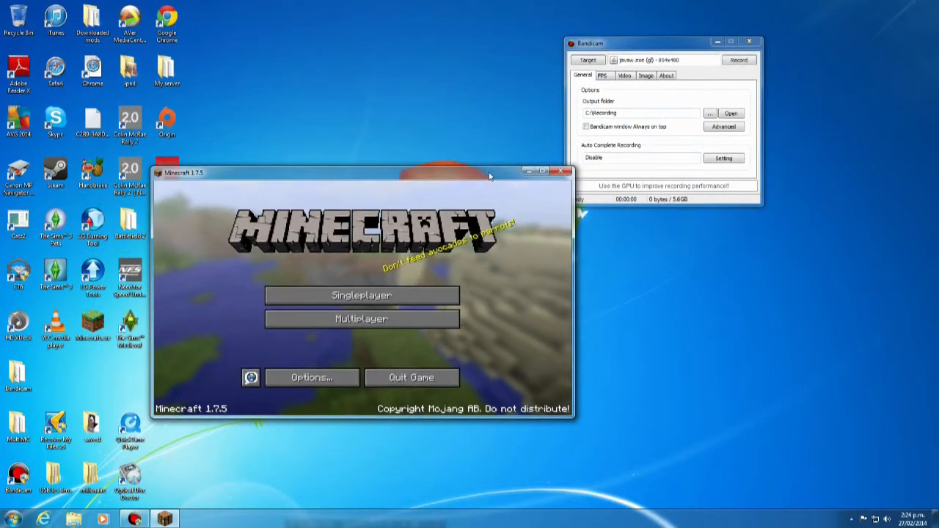
Glance at the hidden system tray icons and quit Minecraft from its main menu.
click(851, 518)
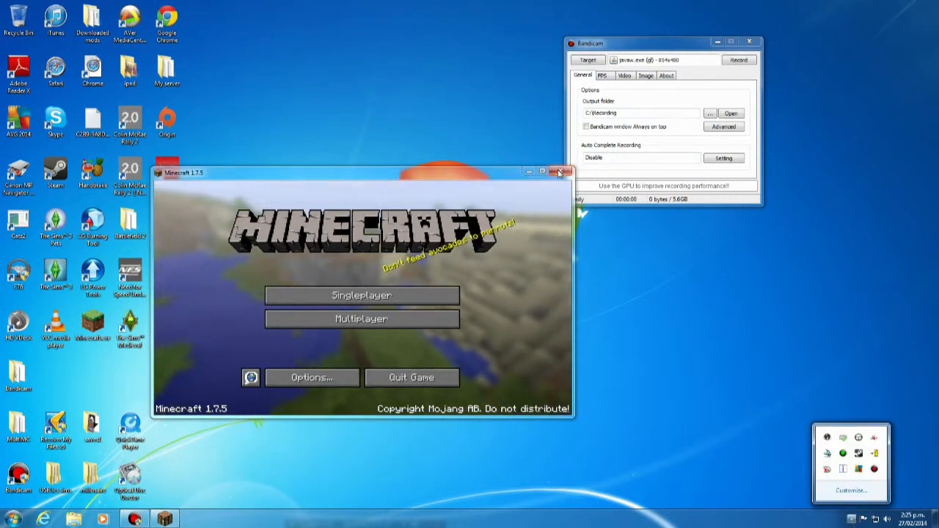
click(536, 242)
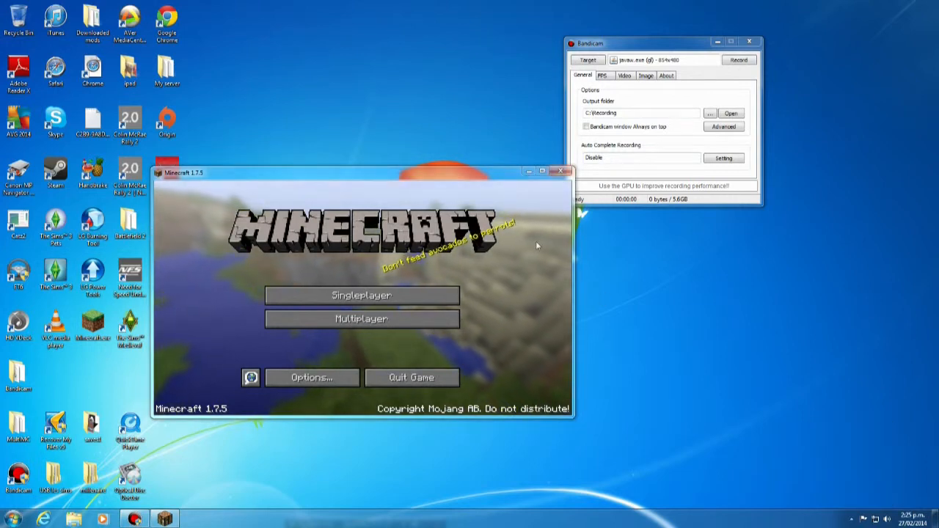
click(429, 377)
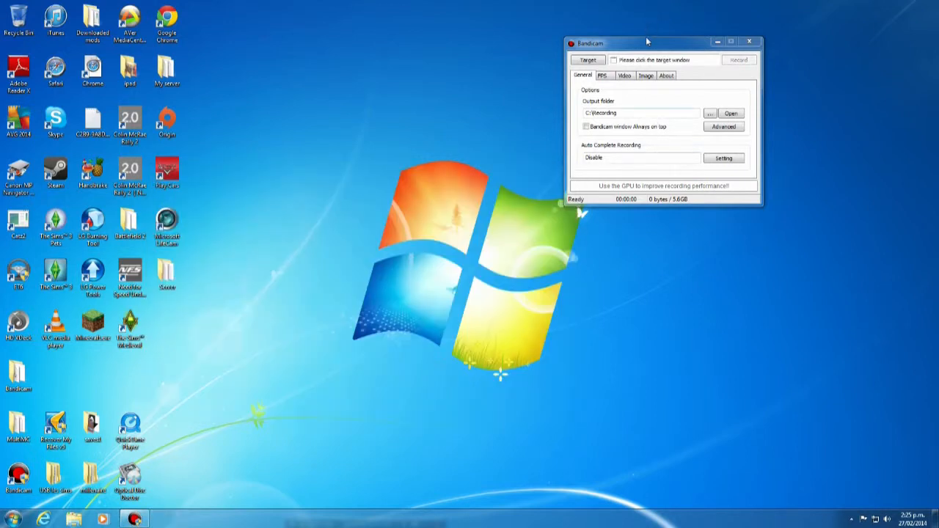
Move the recorder window aside and try the top-right, bottom-centre and bottom-left FPS overlay positions, restoring the top-left one.
drag(647, 42, 573, 38)
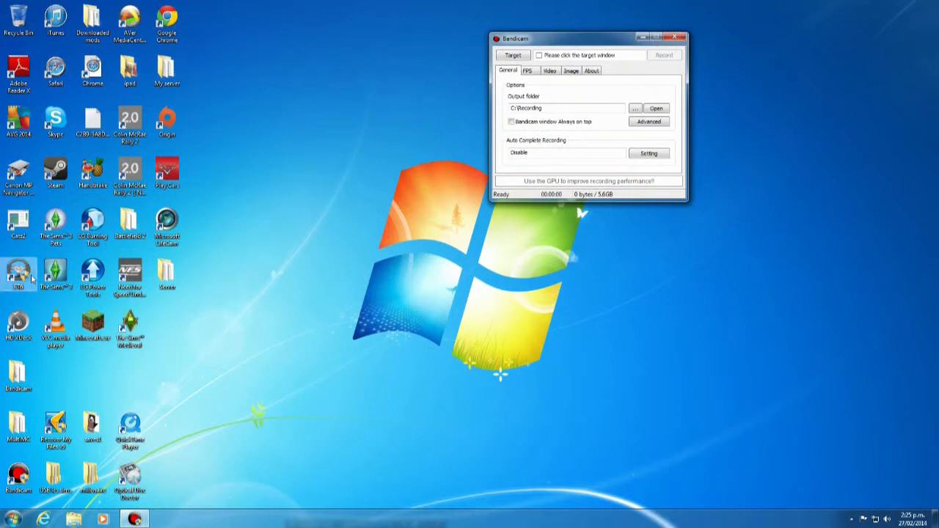
click(536, 77)
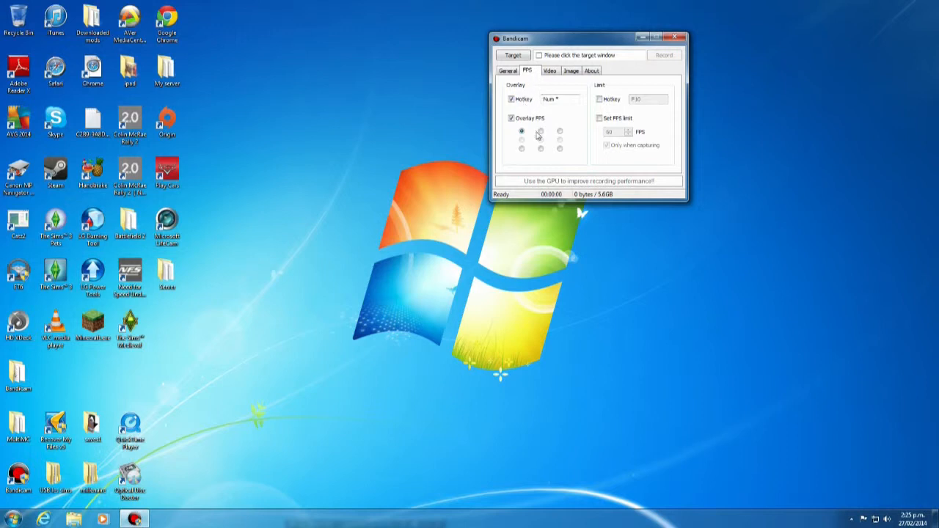
click(560, 132)
click(541, 149)
click(521, 149)
click(521, 132)
Try the By recording time condition for Auto Complete Recording and inspect its maximum recording time setting.
click(508, 70)
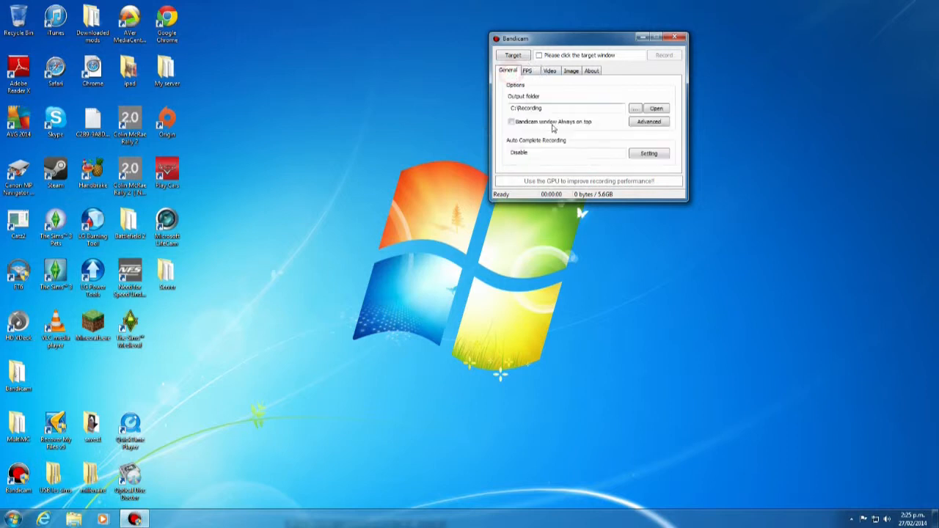
click(521, 141)
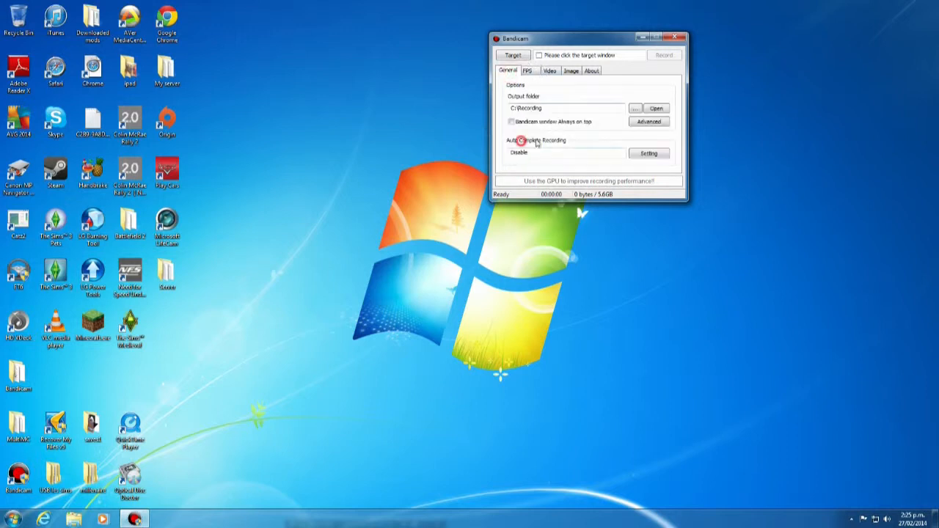
click(657, 158)
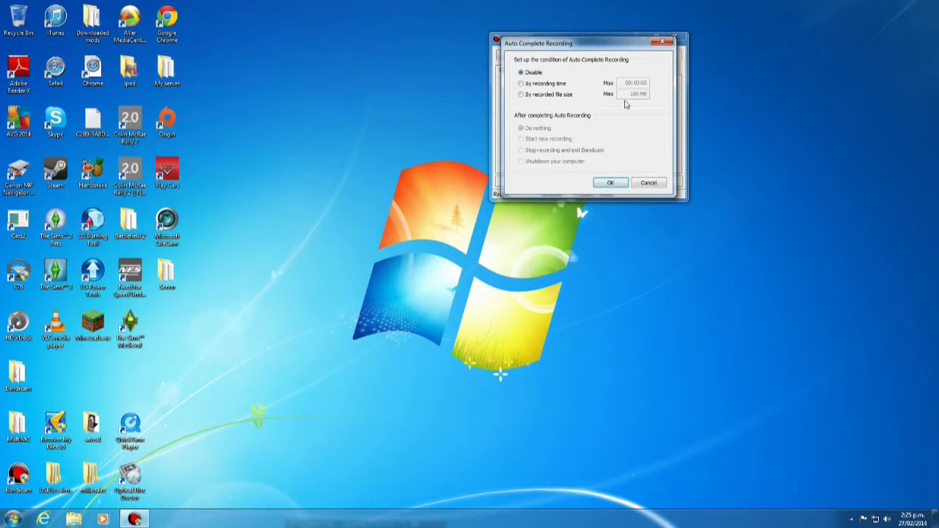
click(521, 83)
click(634, 83)
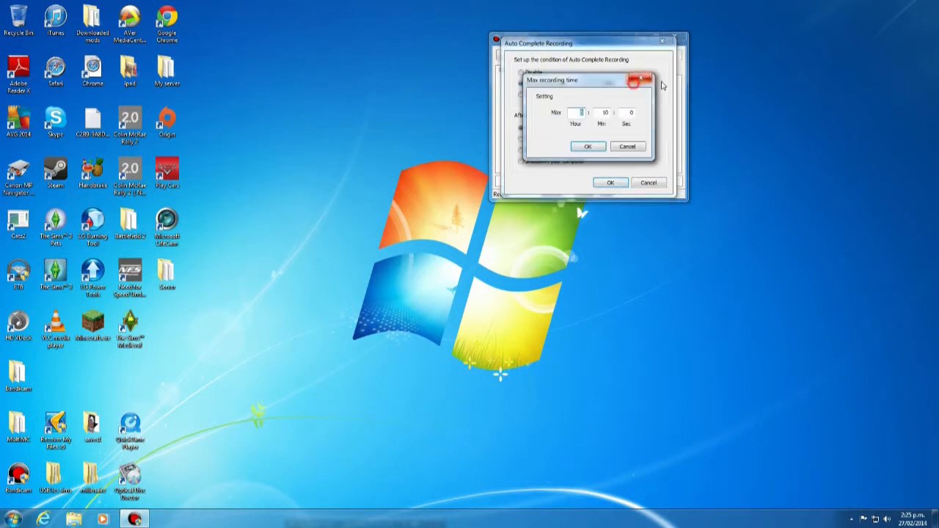
click(604, 112)
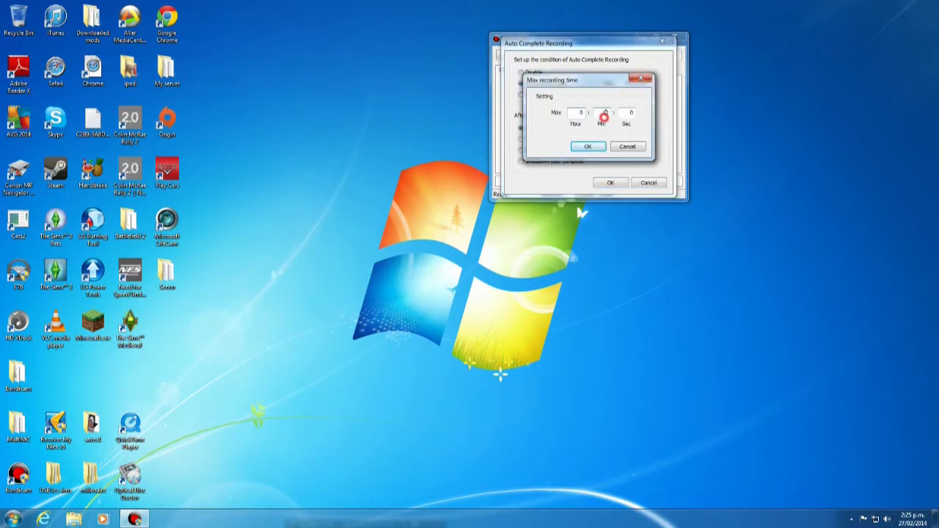
click(641, 79)
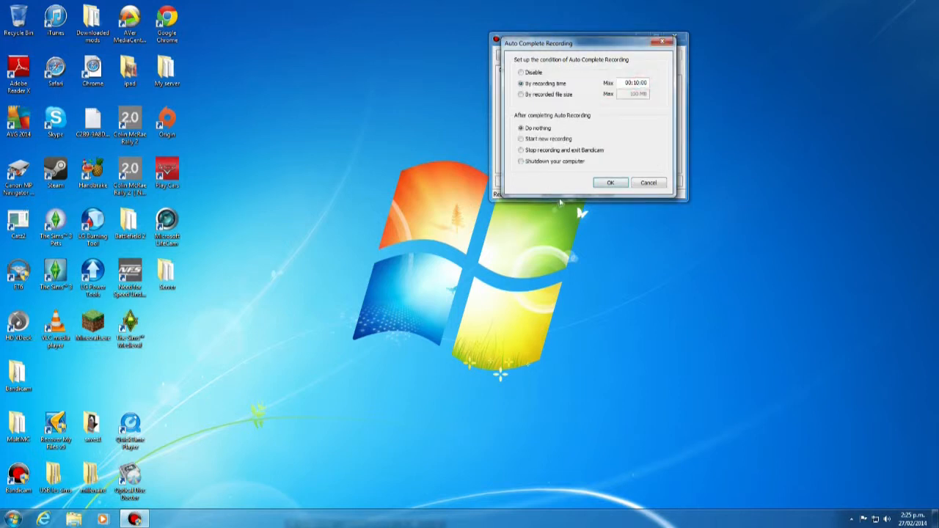
Try the By recorded file size condition and inspect the maximum file size setting with its units.
click(534, 95)
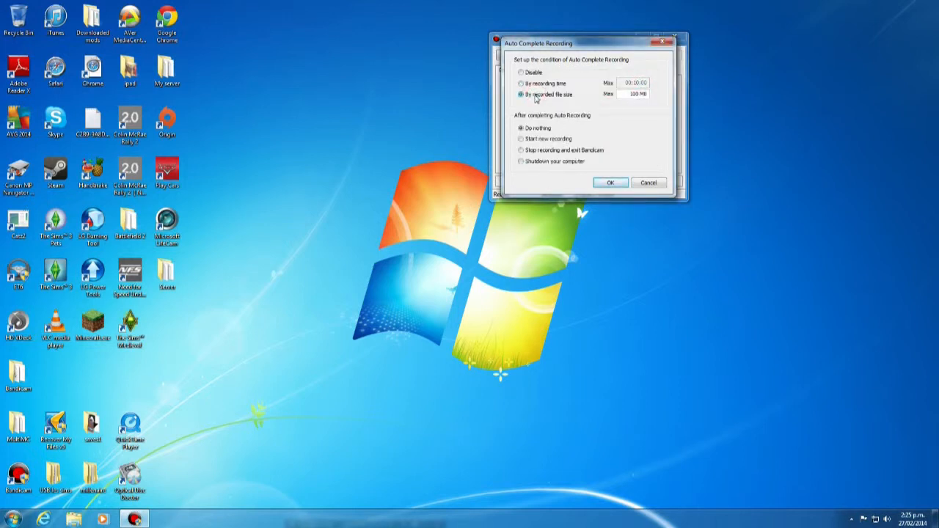
click(622, 94)
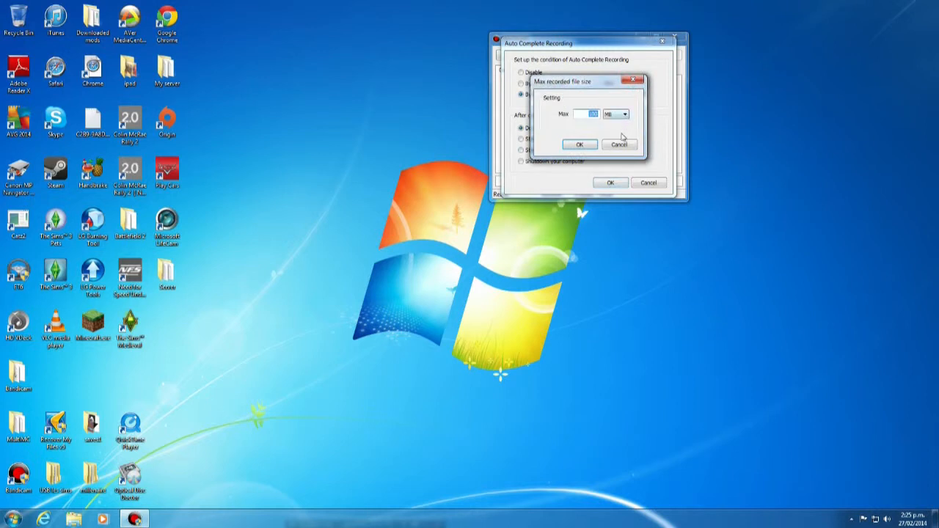
click(624, 115)
click(616, 123)
click(620, 145)
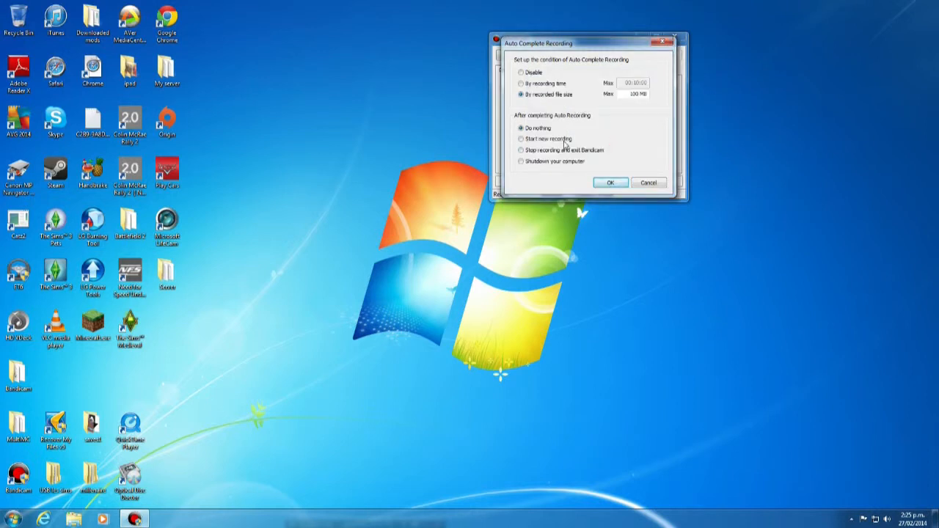
Try the after-completion actions, return to Do nothing, and set Auto Complete Recording back to Disable.
click(562, 139)
click(567, 150)
click(573, 164)
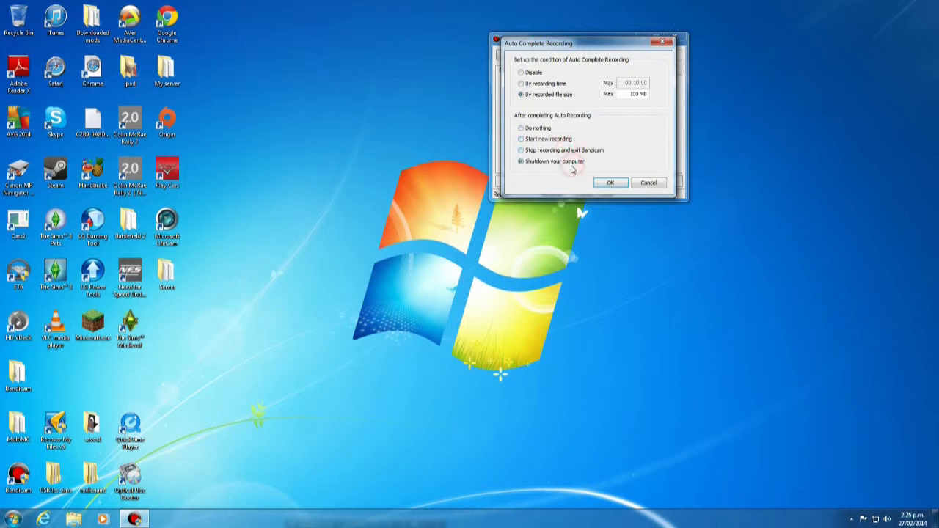
click(528, 128)
click(526, 73)
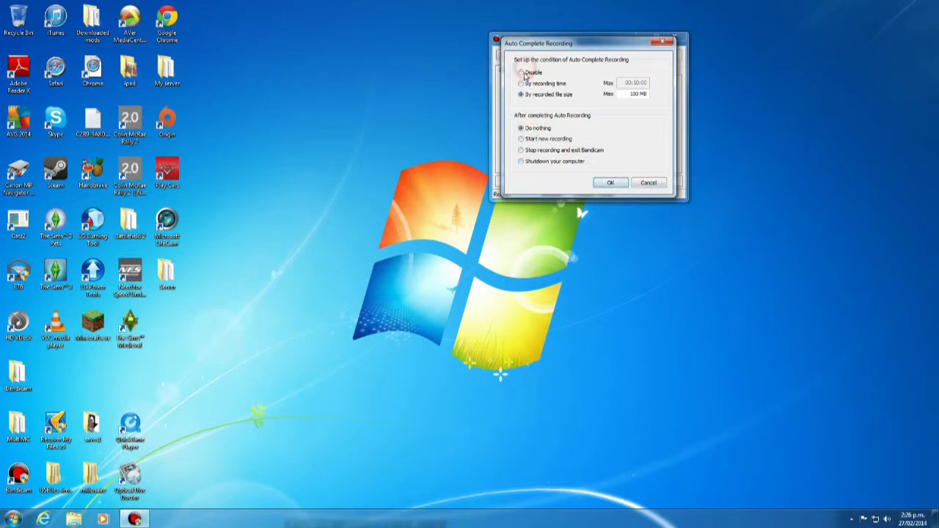
click(626, 187)
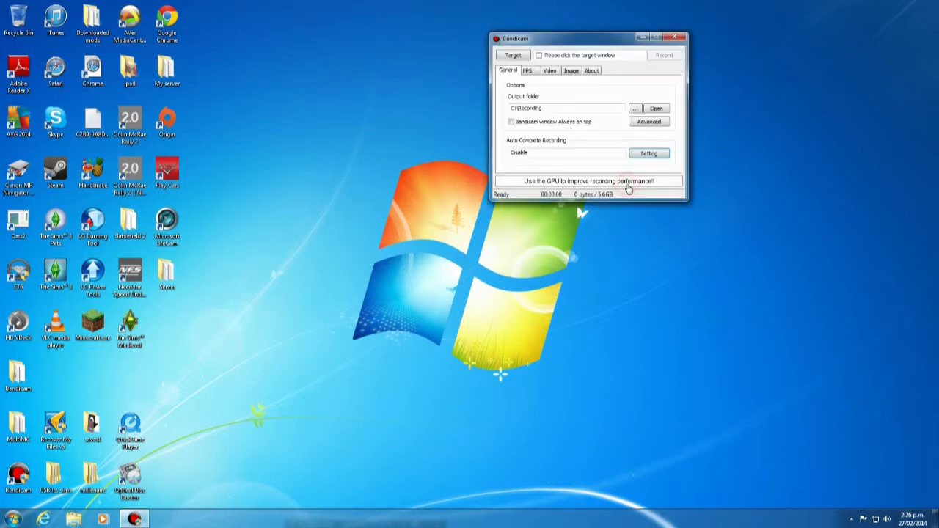
Try the FPS limit with its hotkey and the Only when capturing option, and switch the limit and hotkey off again.
click(528, 72)
click(600, 99)
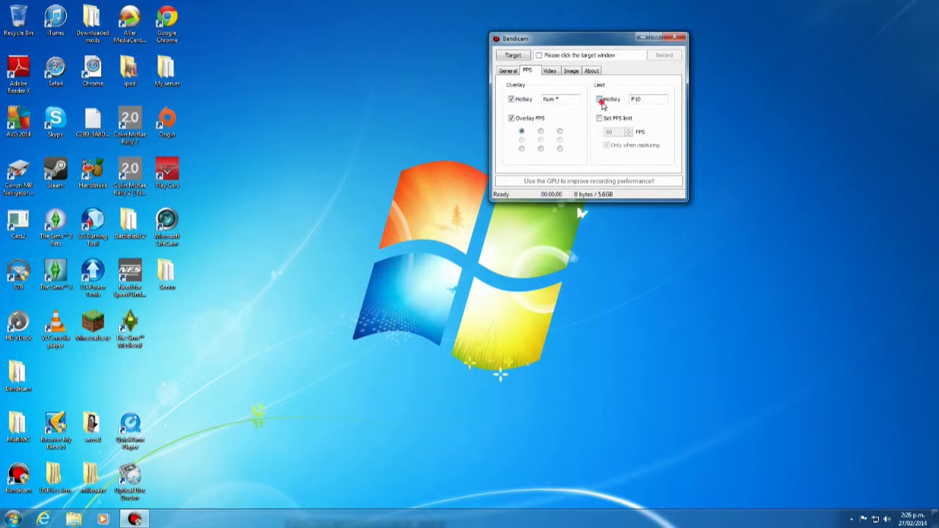
click(600, 118)
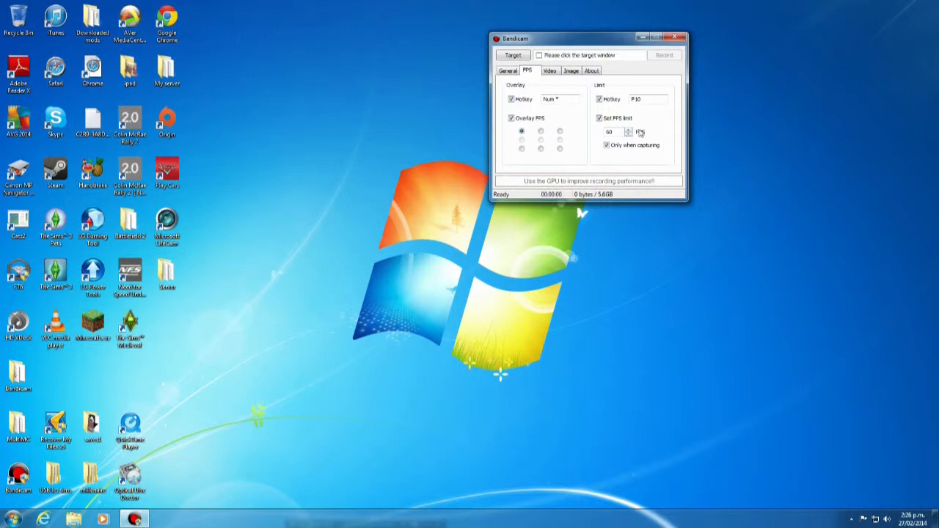
double_click(612, 133)
click(623, 145)
click(623, 147)
click(600, 99)
click(601, 118)
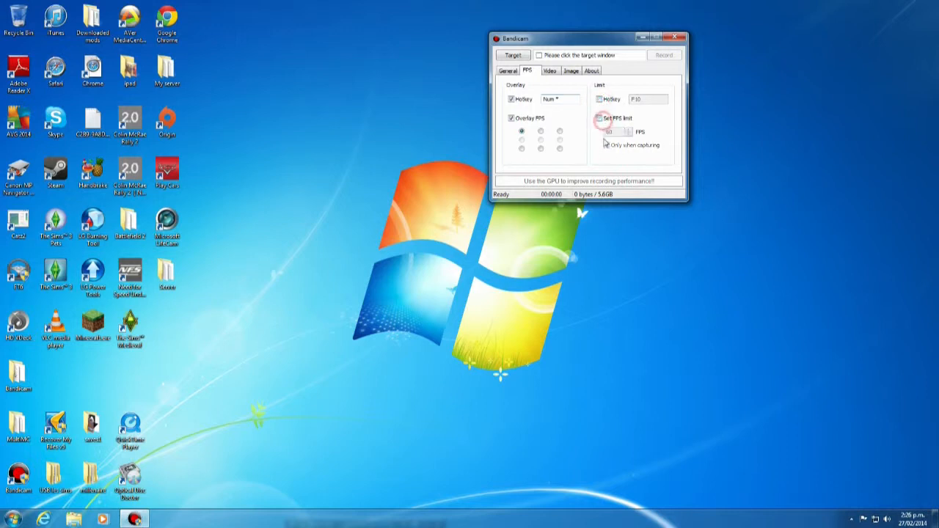
Try toggling the video Record/Stop and Pause hotkeys and the mouse cursor and click effect options.
click(549, 71)
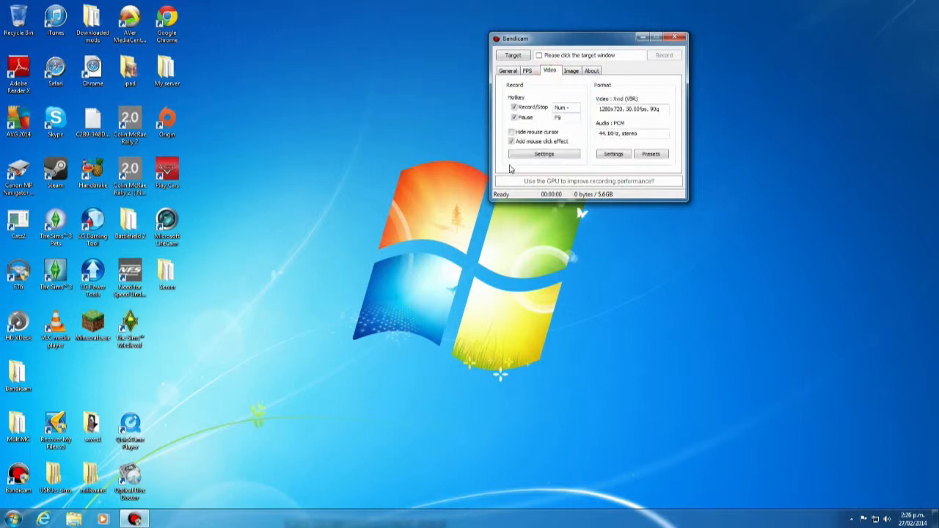
click(536, 109)
click(536, 110)
click(521, 118)
click(521, 118)
click(513, 132)
click(512, 132)
click(512, 141)
Inspect the mouse effects in the record settings and briefly toggle the mouse highlight effect.
click(544, 155)
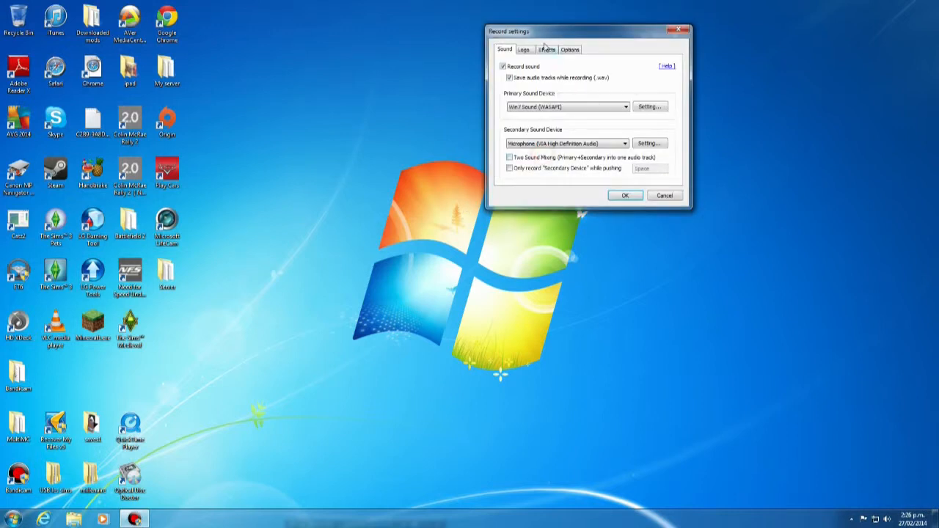
click(545, 49)
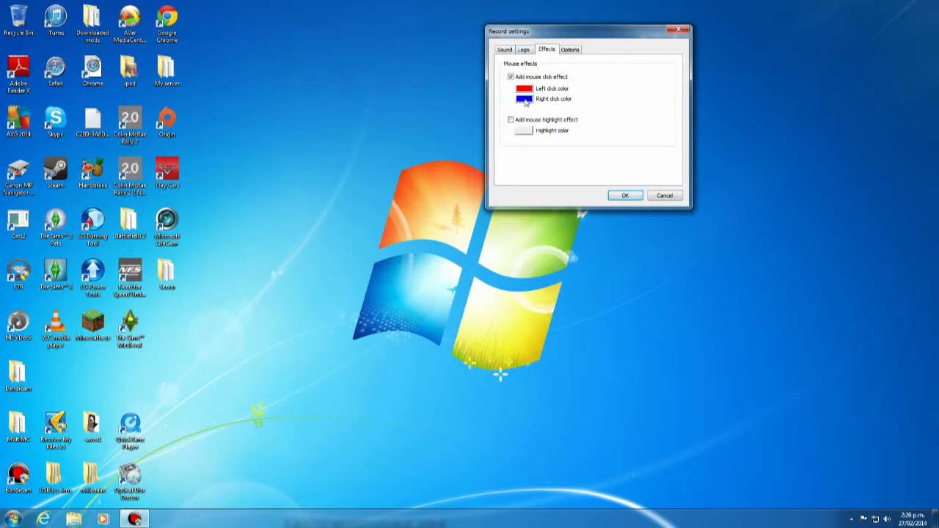
click(510, 119)
click(511, 119)
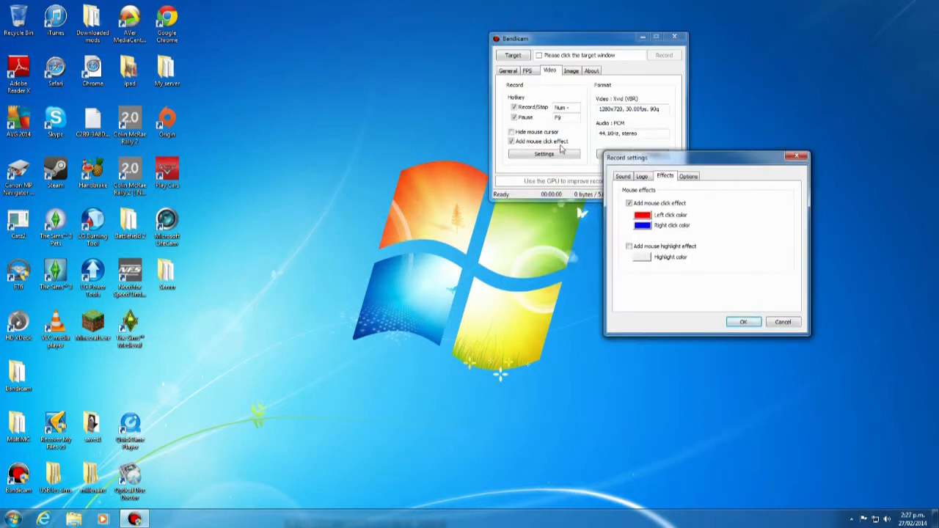
Choose Win7 Sound (WASAPI) as the primary sound device and Microphone (VIA High Definition Audio) as the secondary one.
click(628, 176)
drag(659, 158, 339, 28)
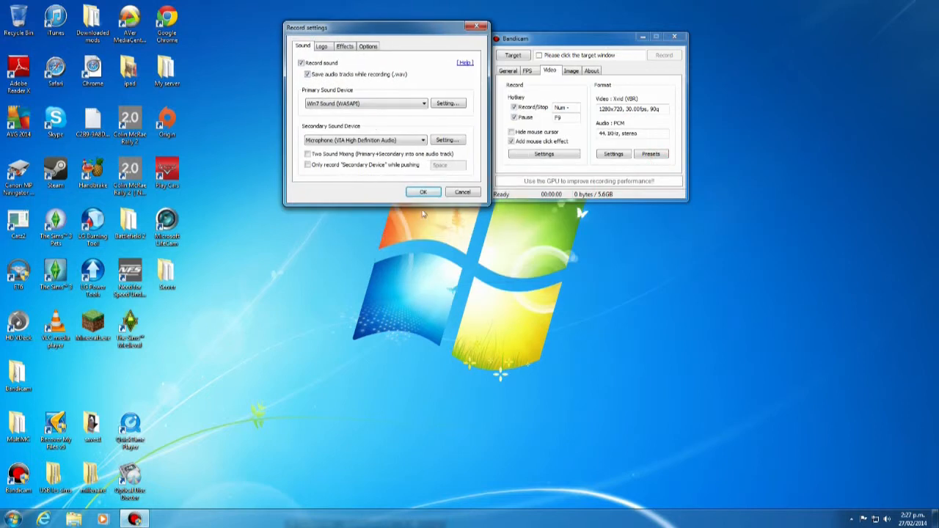
click(335, 104)
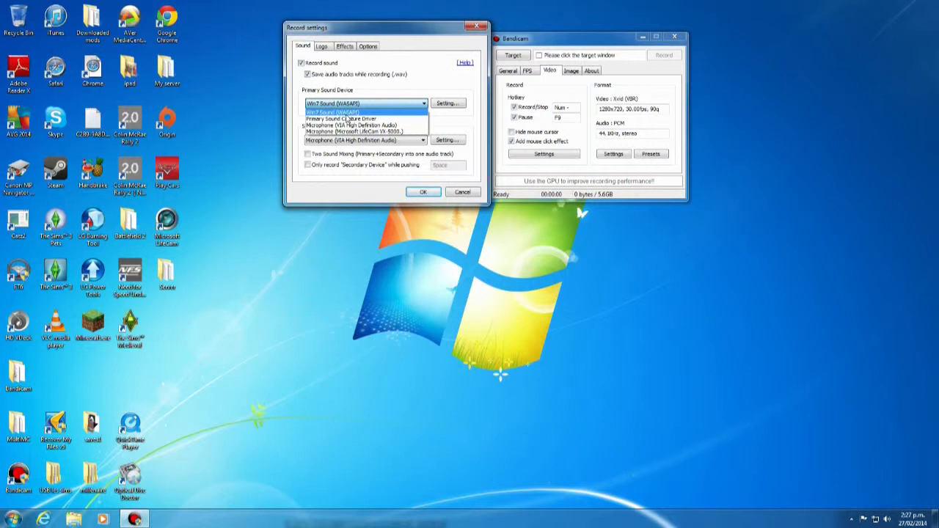
click(347, 113)
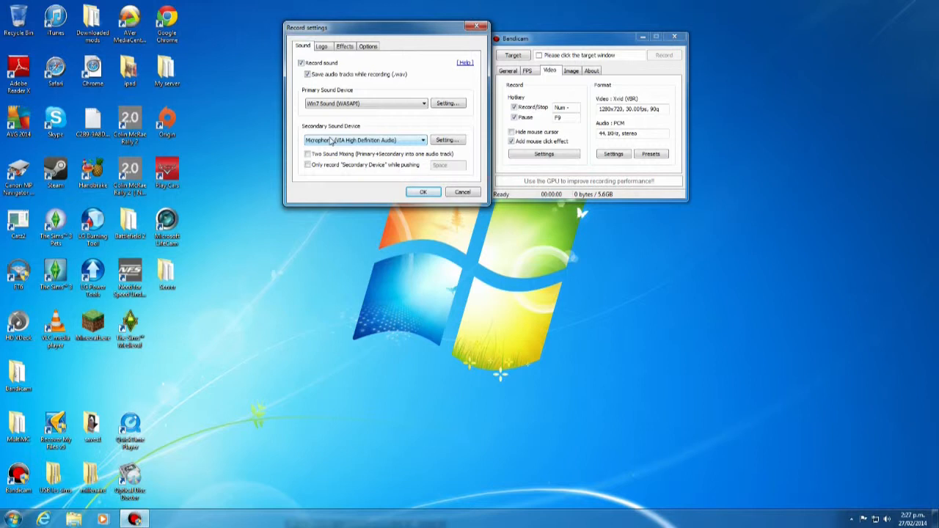
click(336, 104)
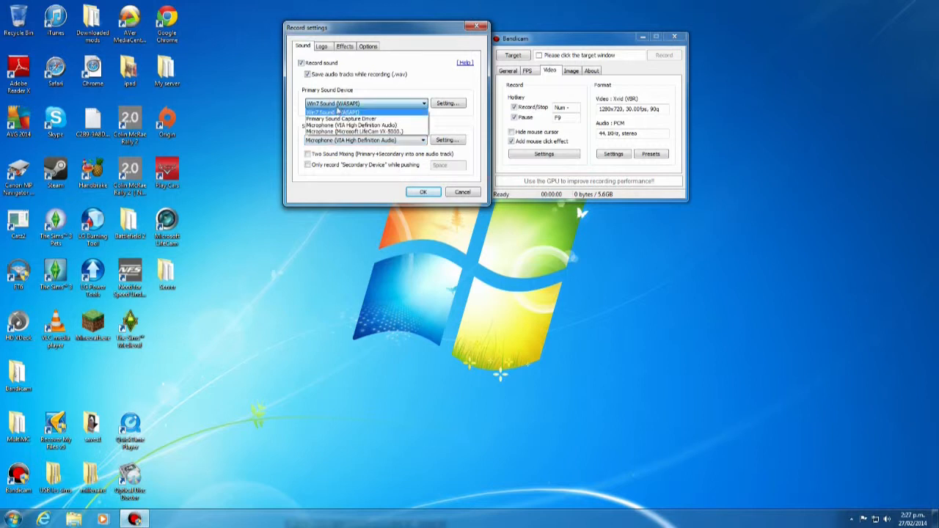
click(336, 112)
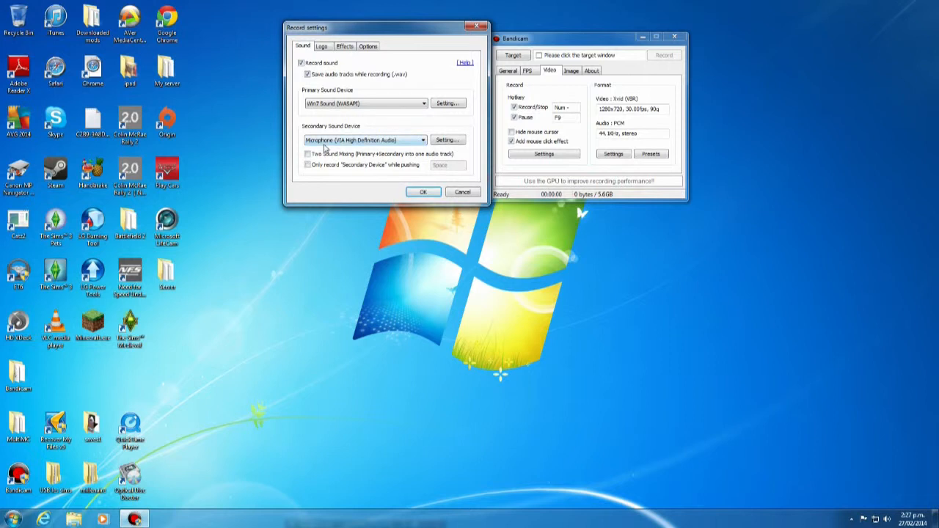
click(324, 143)
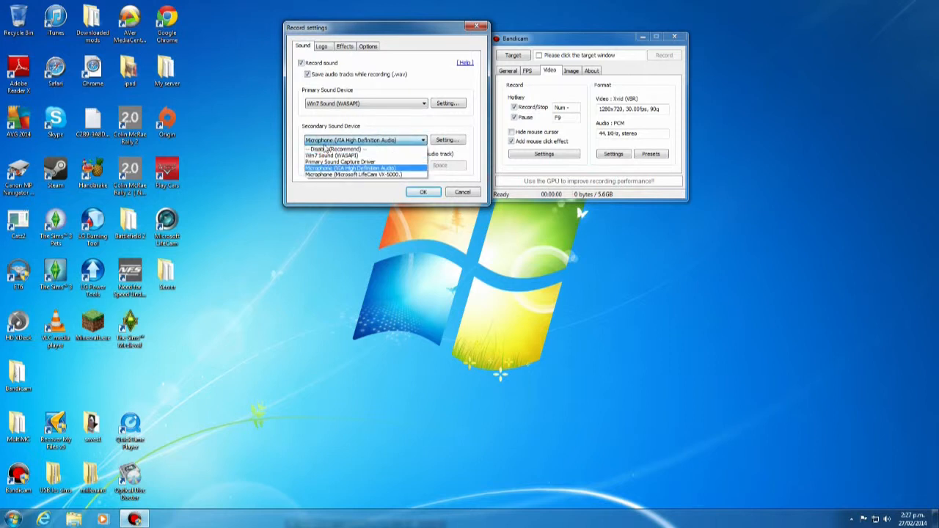
click(338, 168)
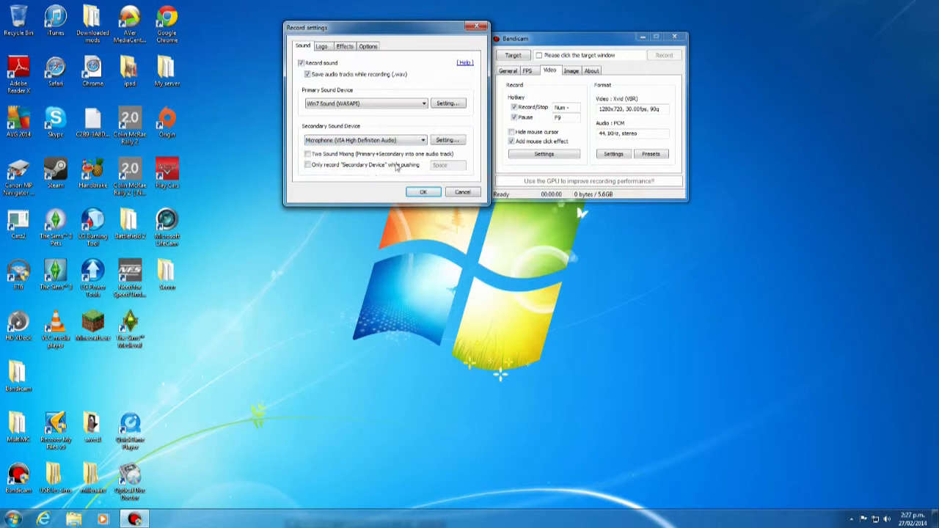
Try the push-to-record option for the secondary device and Two Sound Mixing, leaving both off.
click(358, 168)
click(357, 169)
click(338, 154)
click(327, 153)
click(367, 158)
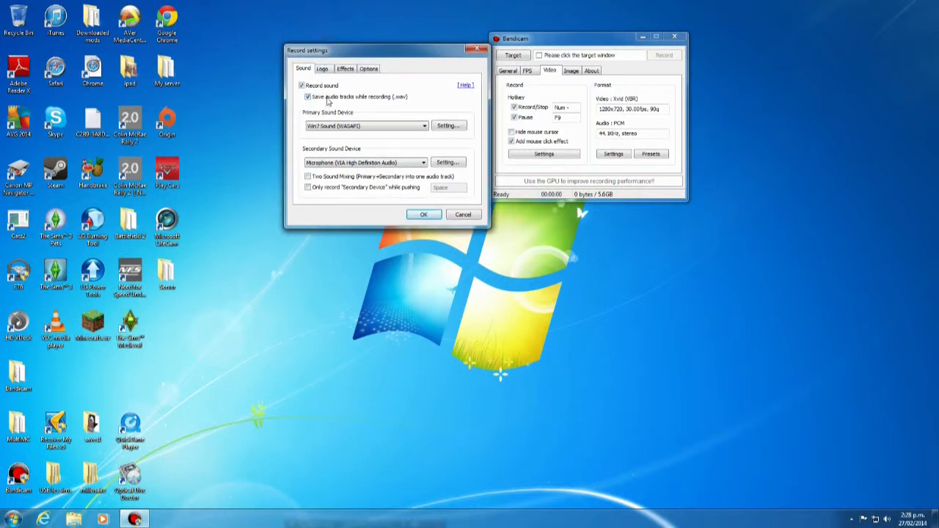
View the video logo settings and browse for a PNG logo image without choosing one.
click(322, 68)
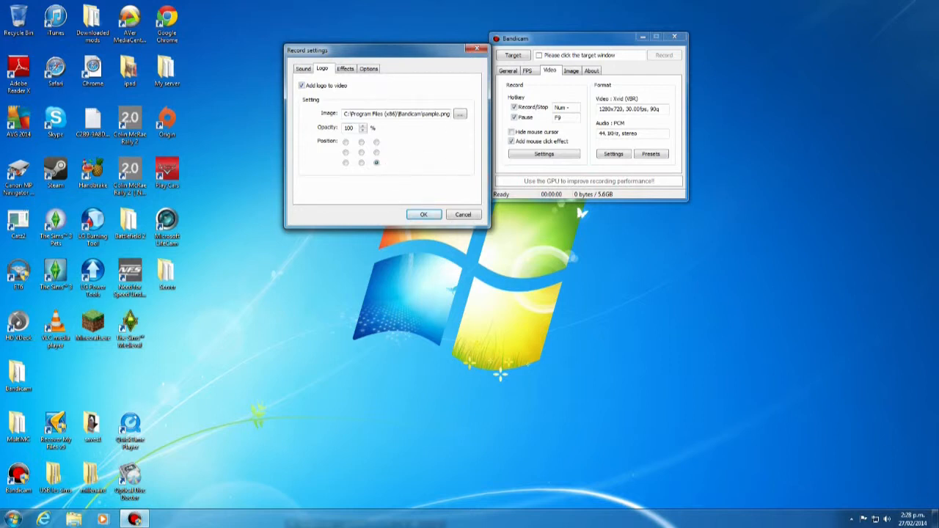
click(430, 113)
click(460, 113)
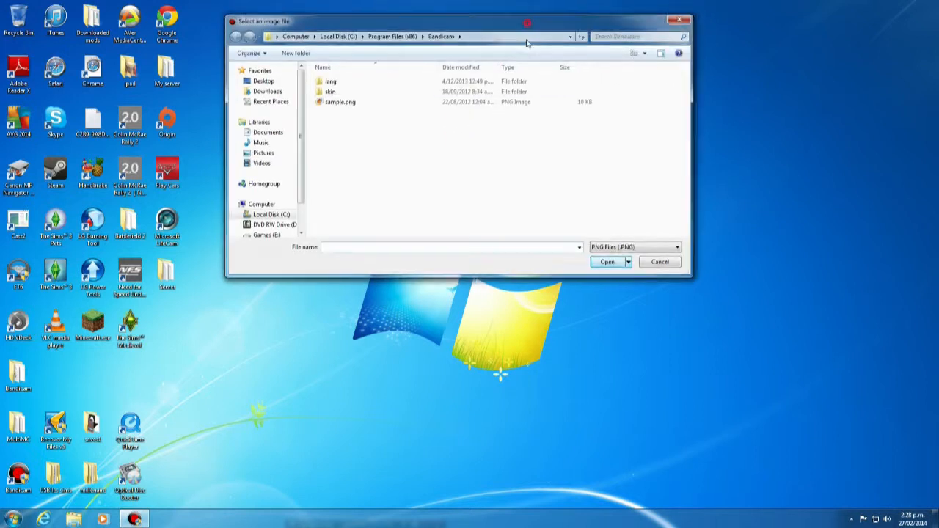
drag(534, 28, 532, 139)
click(679, 131)
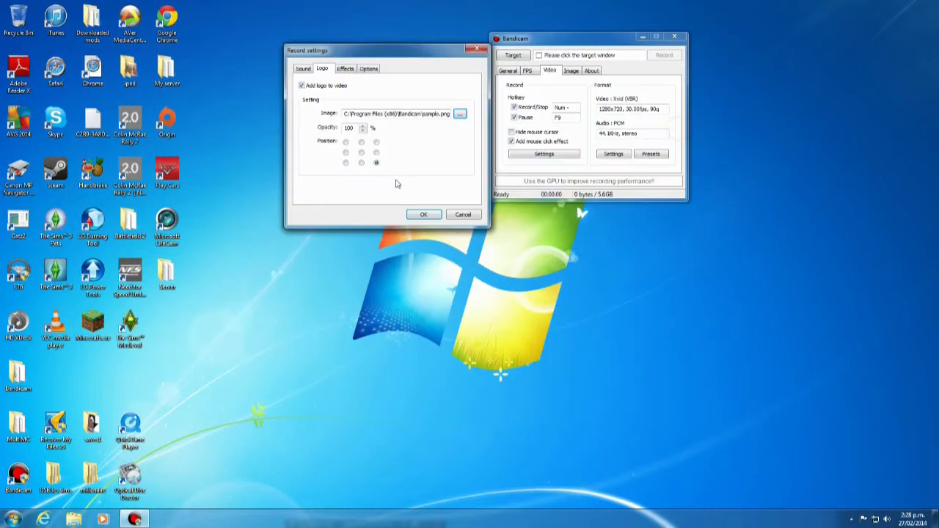
Try lowering the logo opacity and bring it back to 100%.
click(362, 129)
click(362, 131)
click(361, 130)
click(362, 126)
click(362, 126)
click(362, 126)
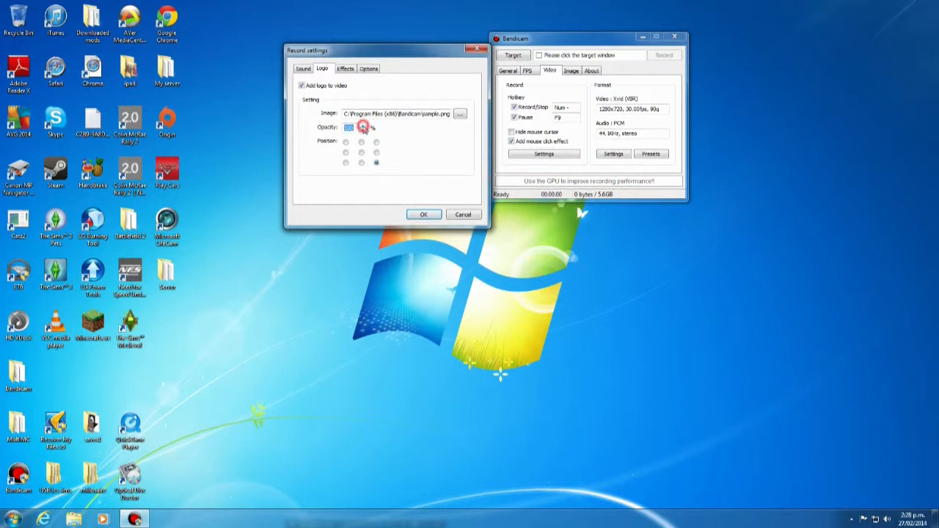
View the effects settings, then choose [High] Higher than normal priority as the recording priority.
click(348, 69)
click(369, 69)
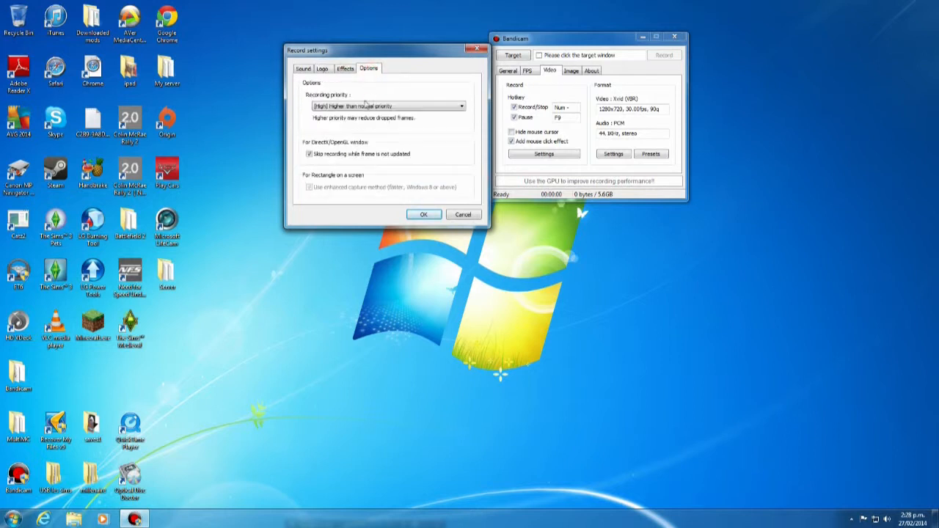
click(351, 106)
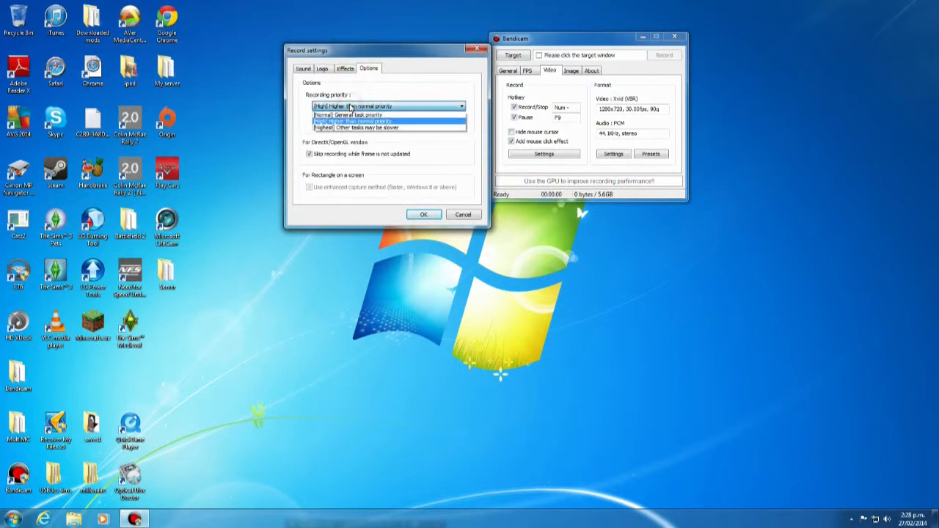
click(349, 105)
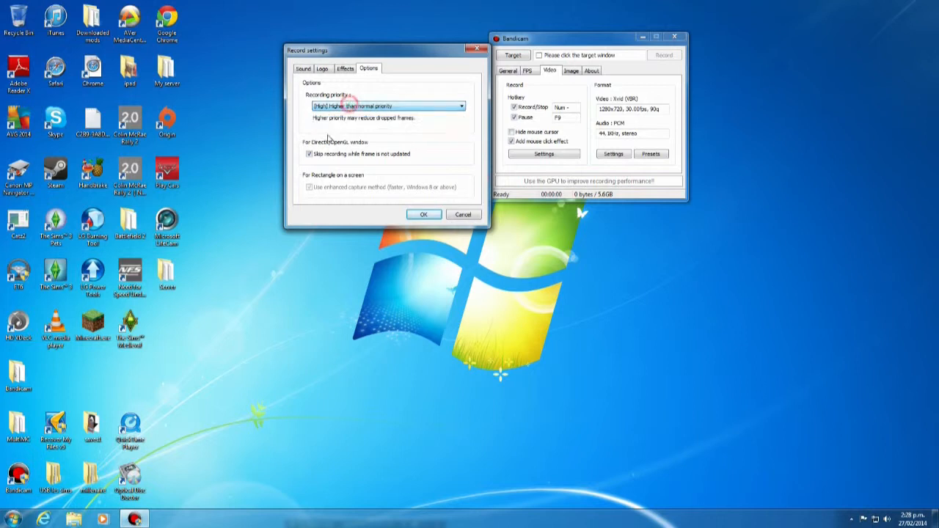
click(358, 108)
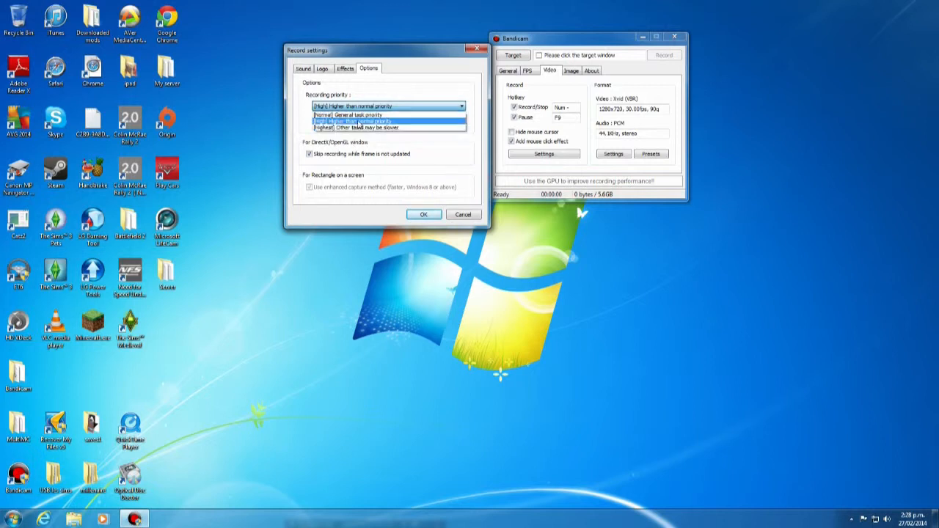
click(360, 122)
click(352, 106)
click(353, 132)
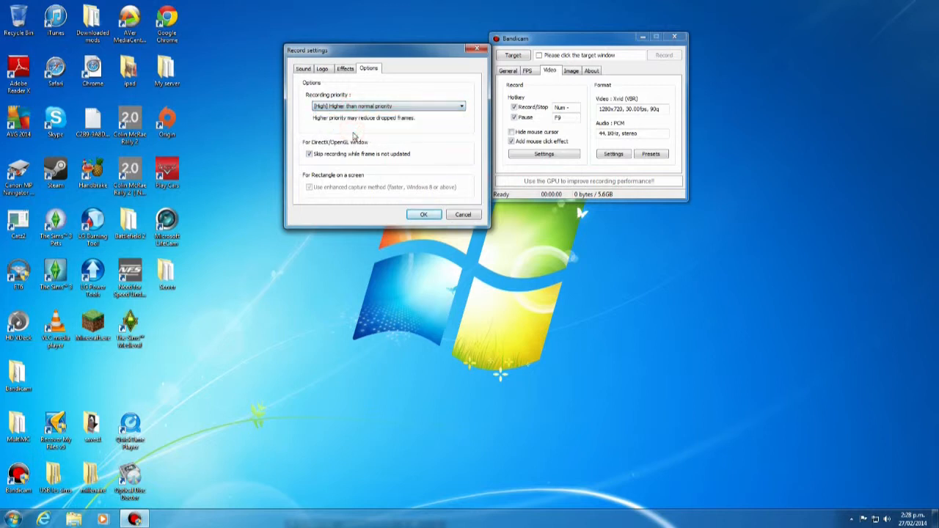
click(359, 108)
click(355, 106)
Try the enhanced capture method option for rectangle recording and accept the record settings.
click(315, 186)
click(312, 188)
click(511, 59)
click(424, 217)
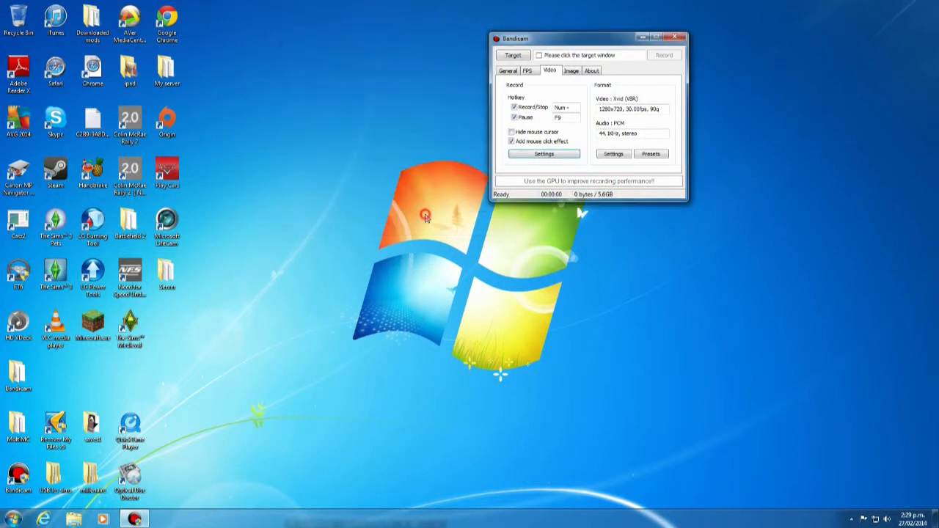
Open the video format settings and choose 1280 x 720 as the video size.
click(618, 155)
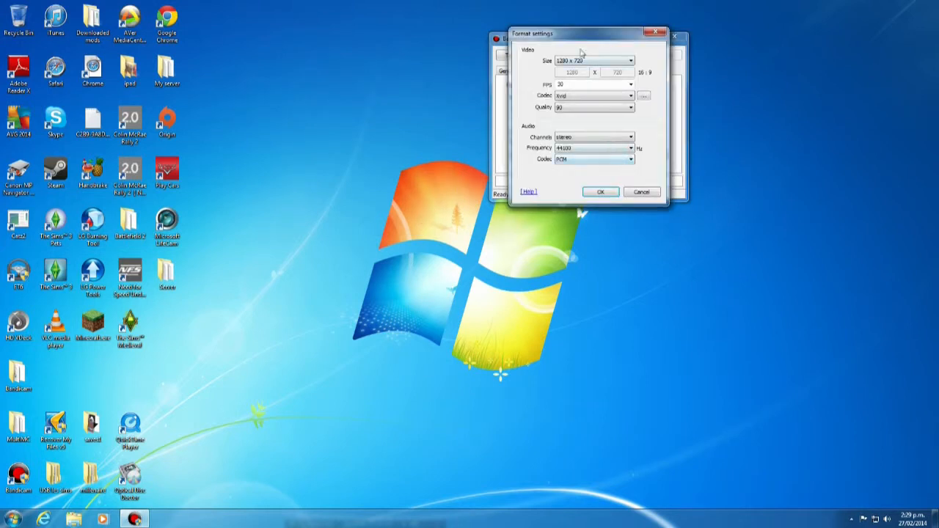
drag(567, 39, 360, 63)
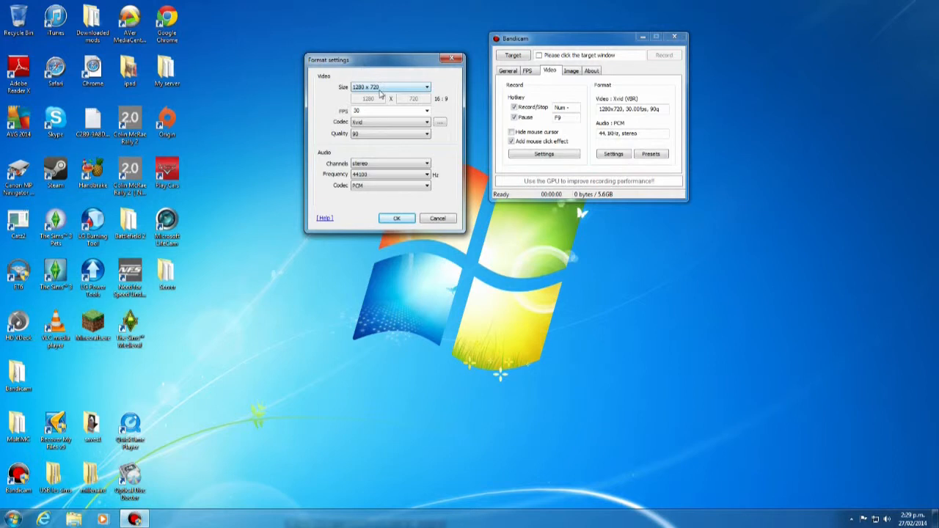
click(381, 91)
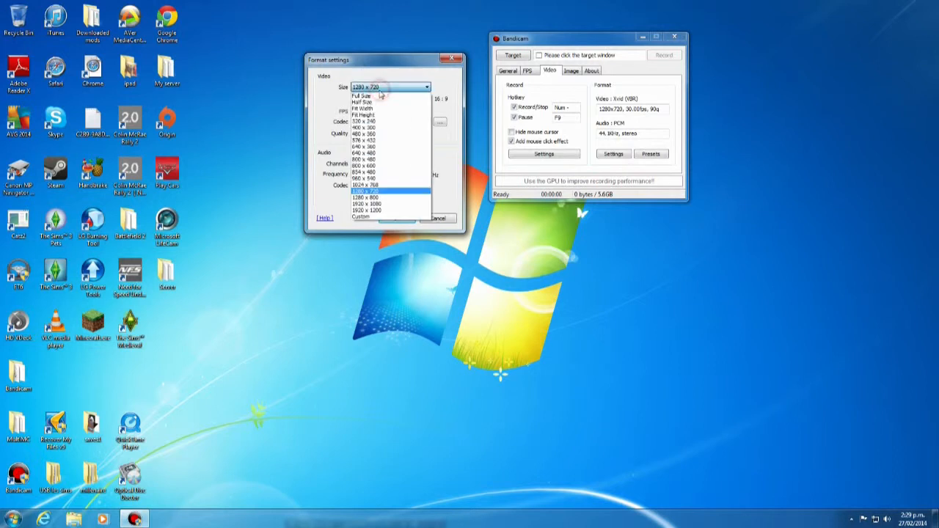
click(389, 193)
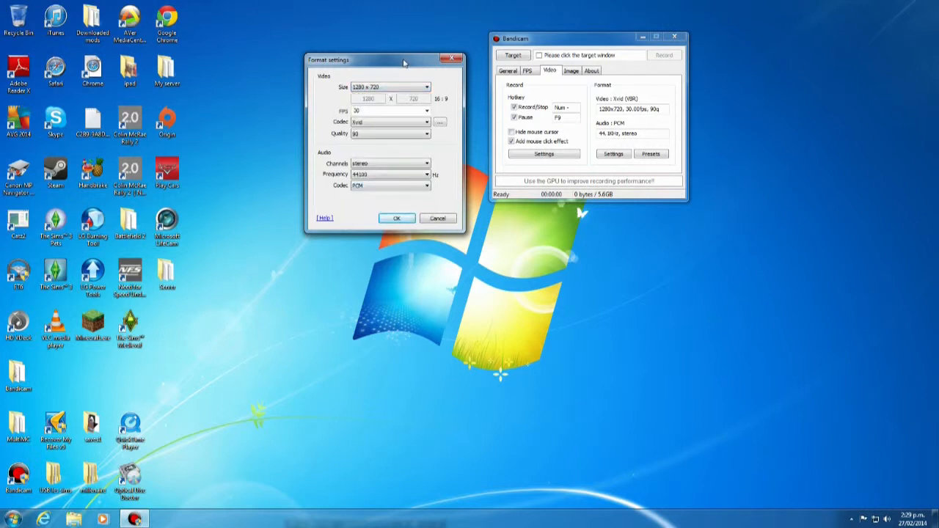
click(390, 86)
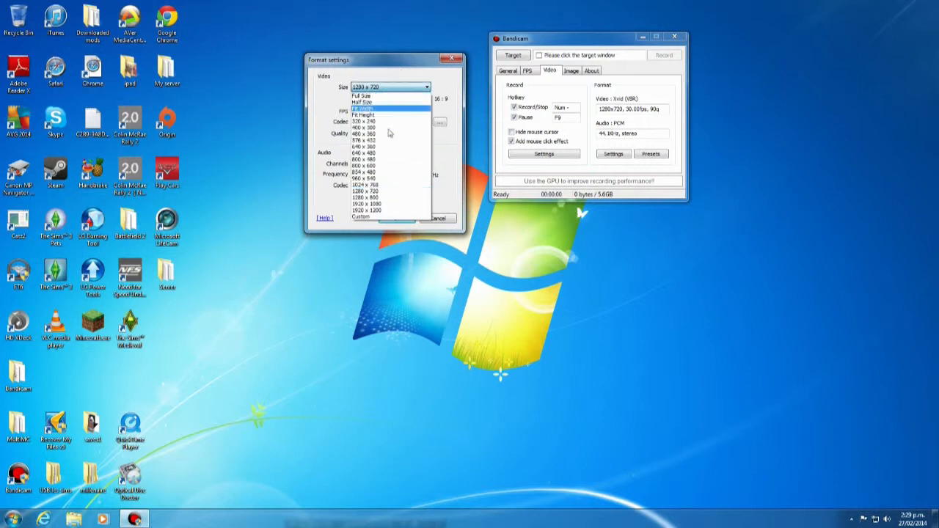
click(381, 192)
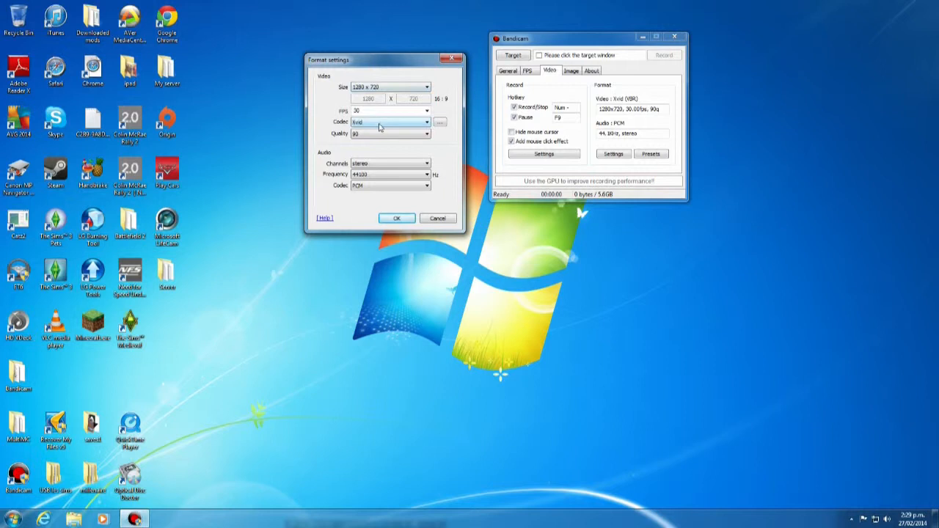
Review the available frame rates and select 30 FPS for the recorded video.
click(427, 113)
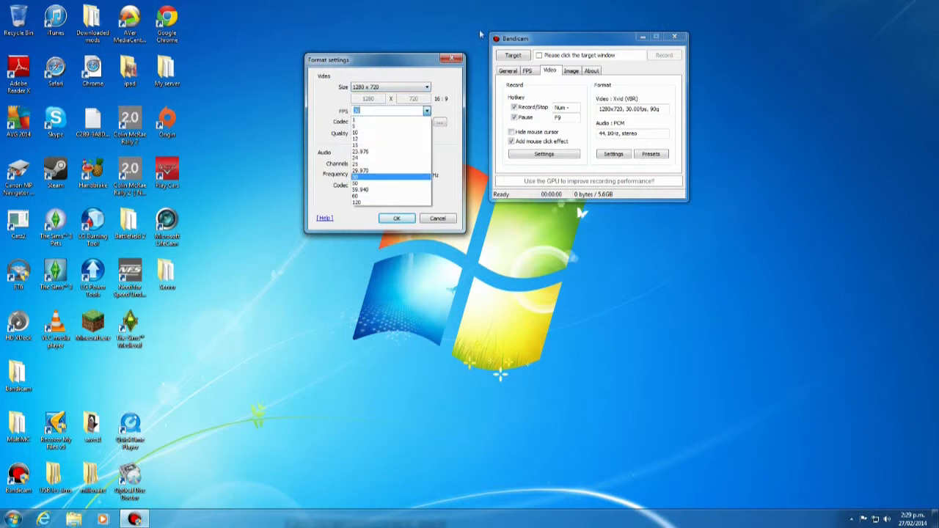
click(365, 178)
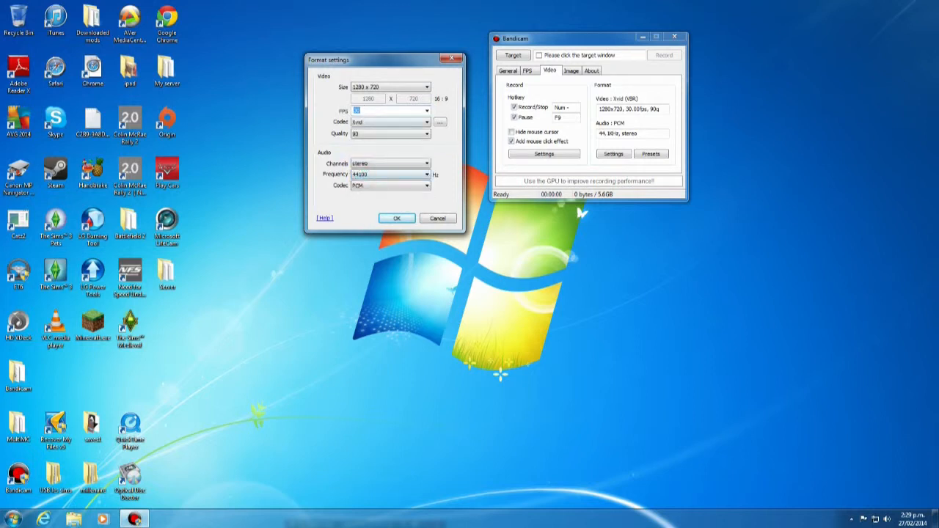
click(427, 110)
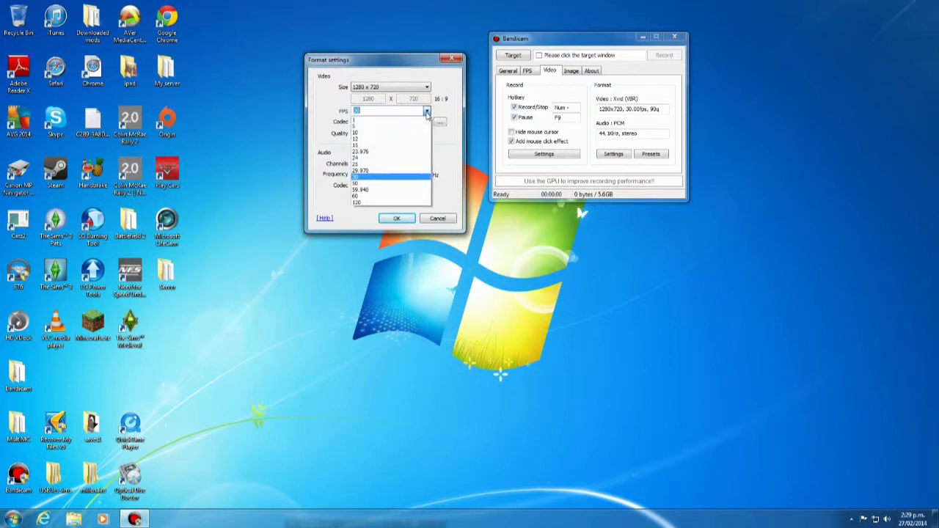
click(395, 172)
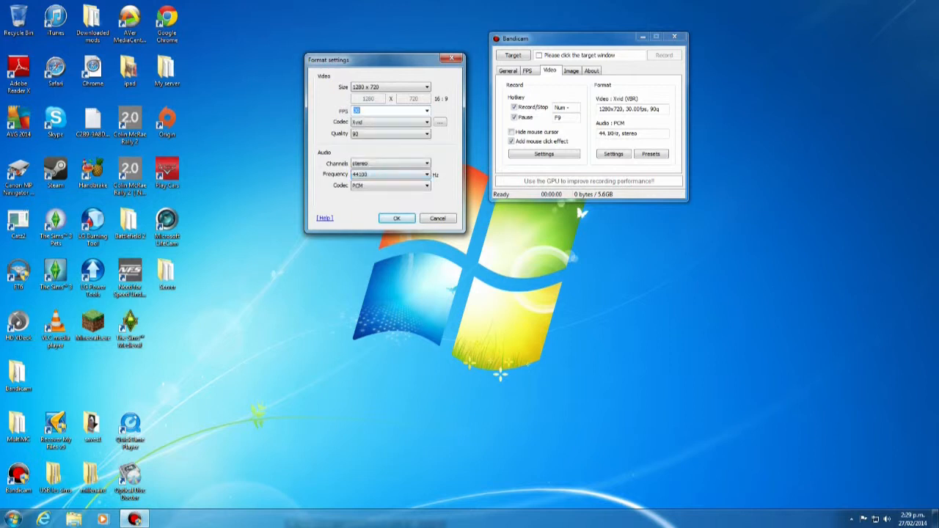
click(388, 110)
click(427, 110)
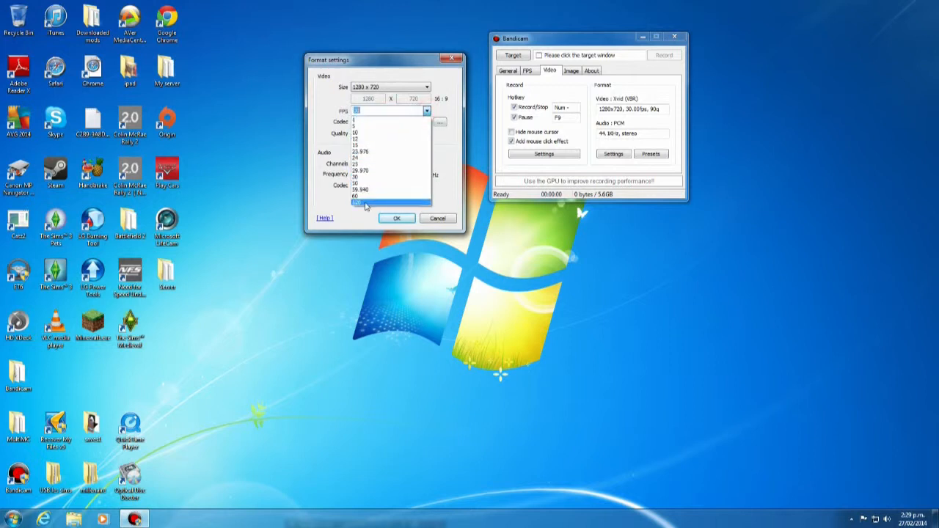
click(361, 184)
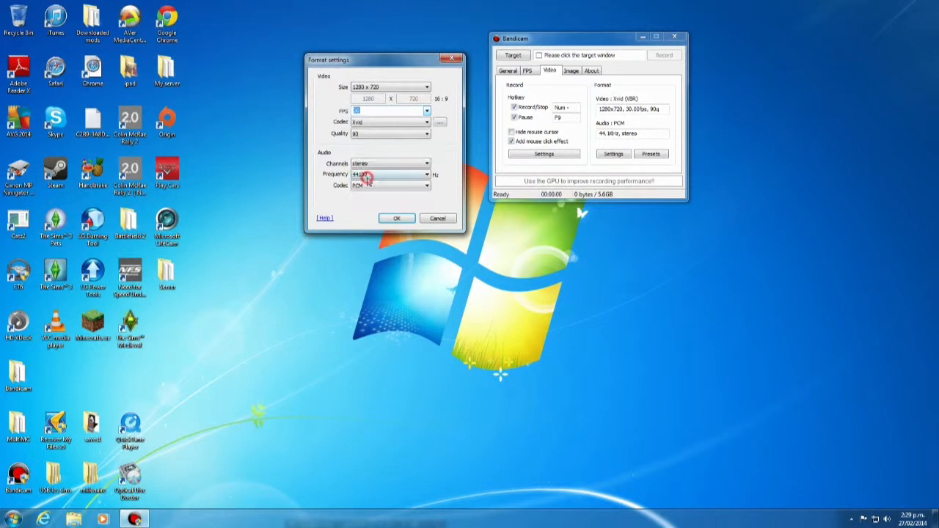
Try the MPEG-1 video codec and switch back to Xvid.
click(425, 123)
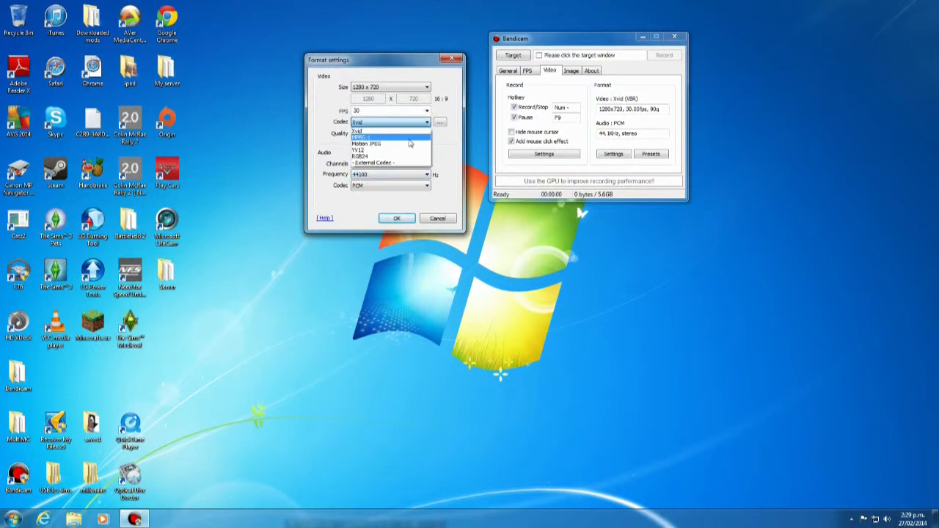
click(409, 139)
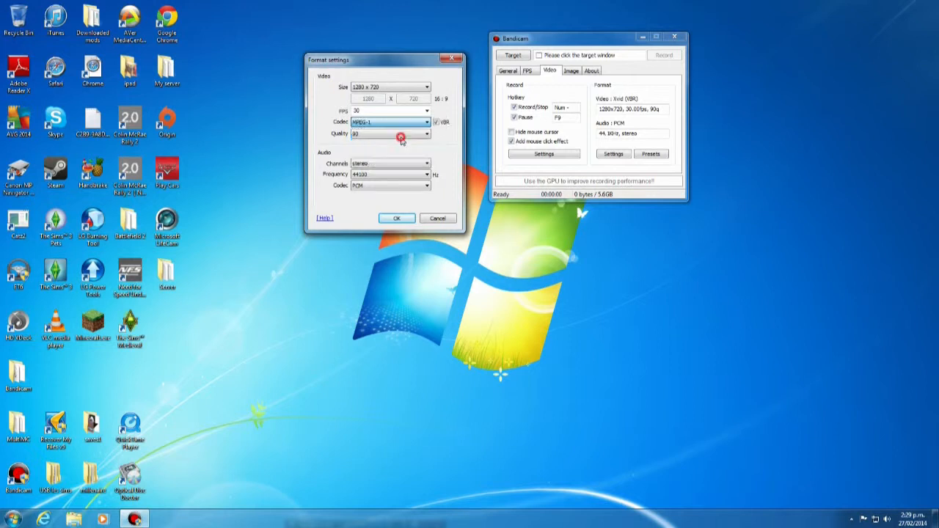
click(427, 123)
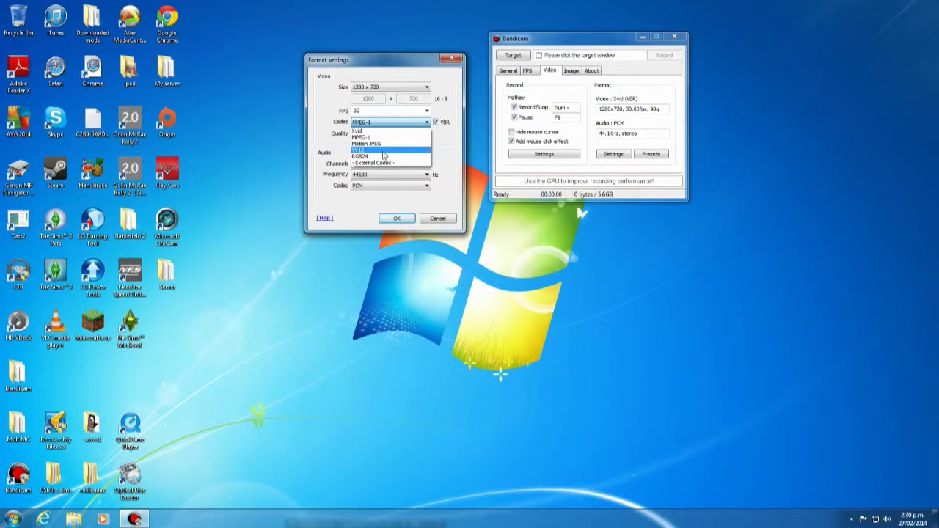
click(372, 131)
Try video quality values of 10 and 80, and set the quality back to 90.
click(372, 133)
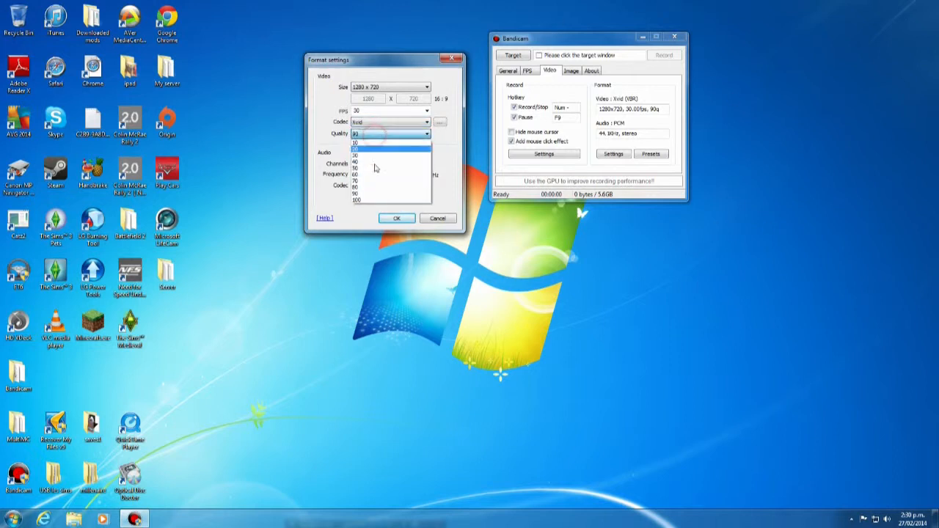
click(371, 134)
click(366, 142)
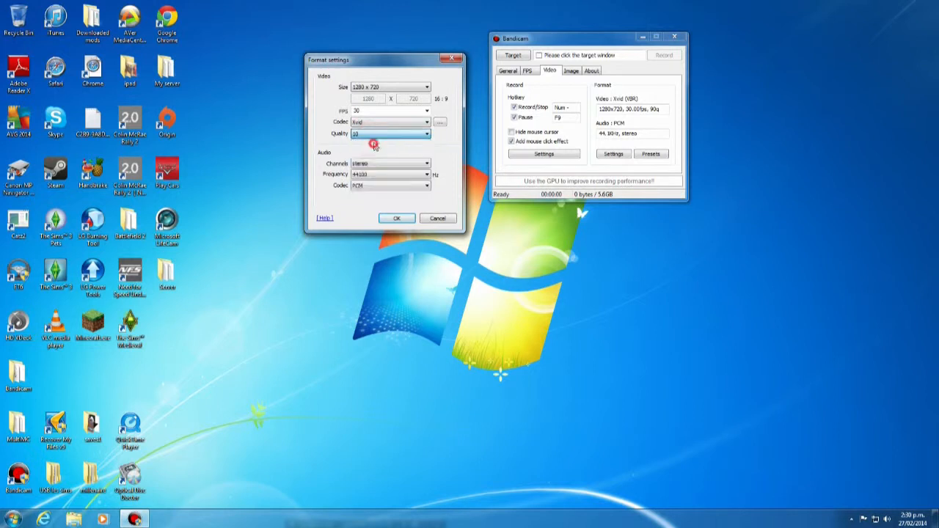
click(365, 134)
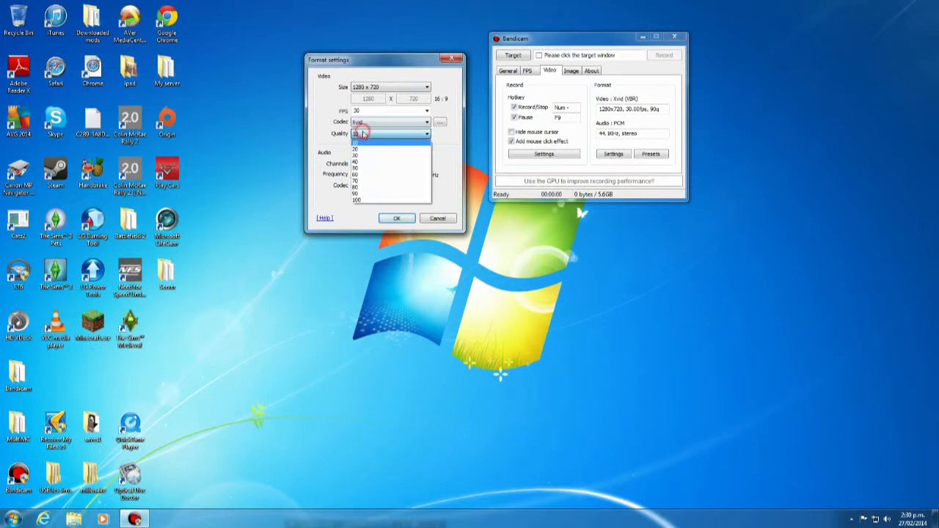
click(363, 189)
click(365, 134)
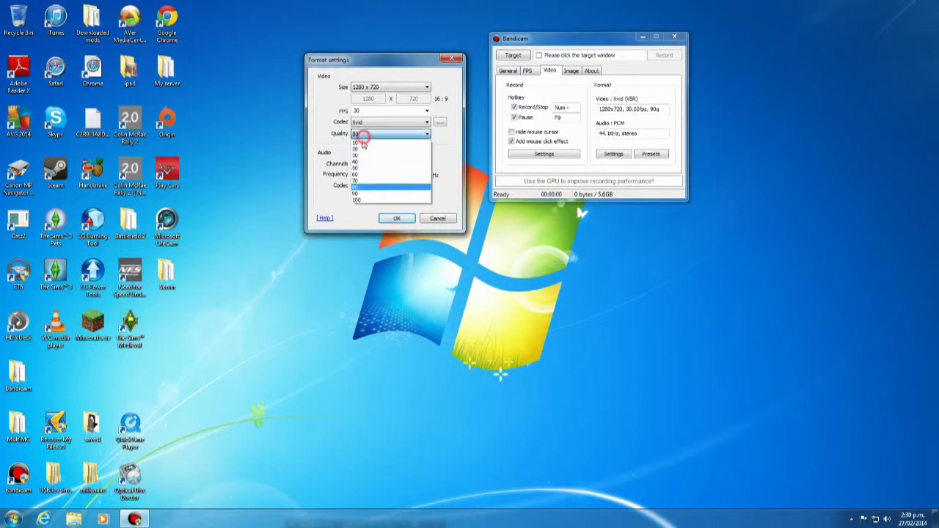
click(367, 193)
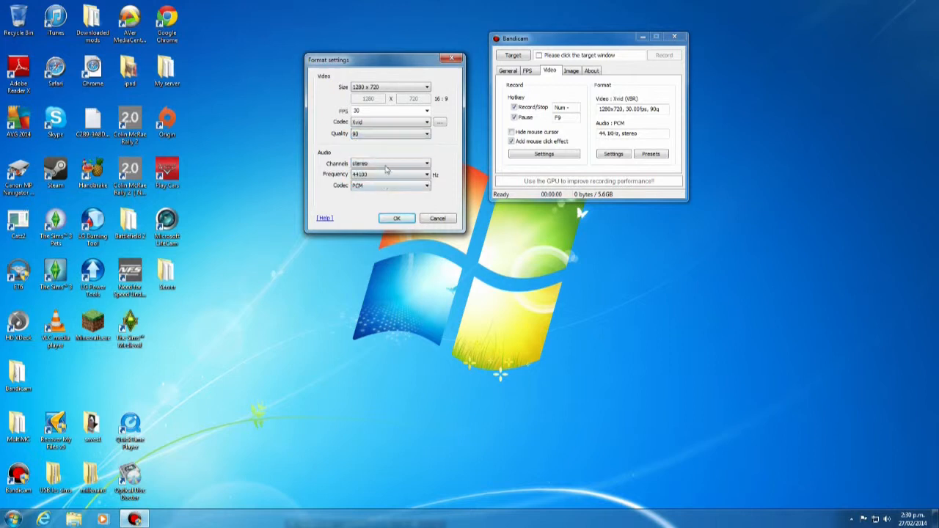
Choose stereo audio channels and a 44100 Hz audio frequency.
click(377, 163)
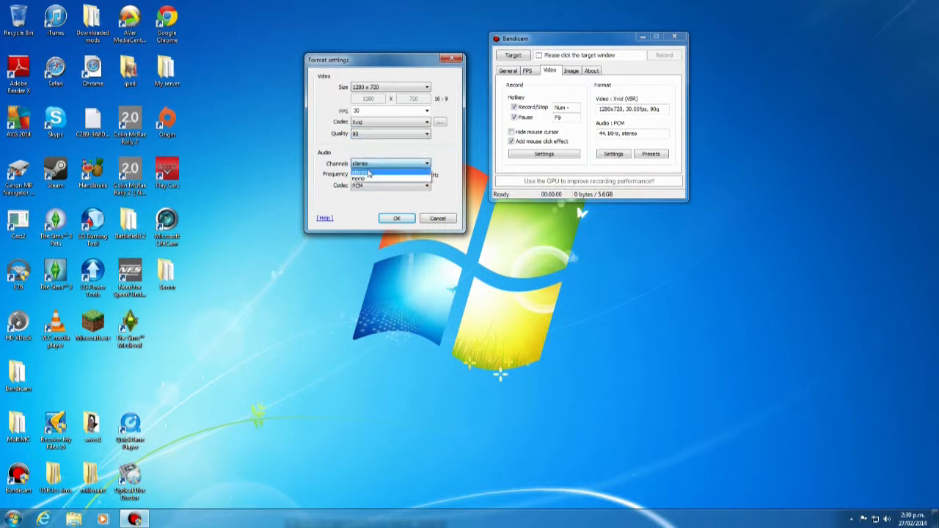
click(367, 172)
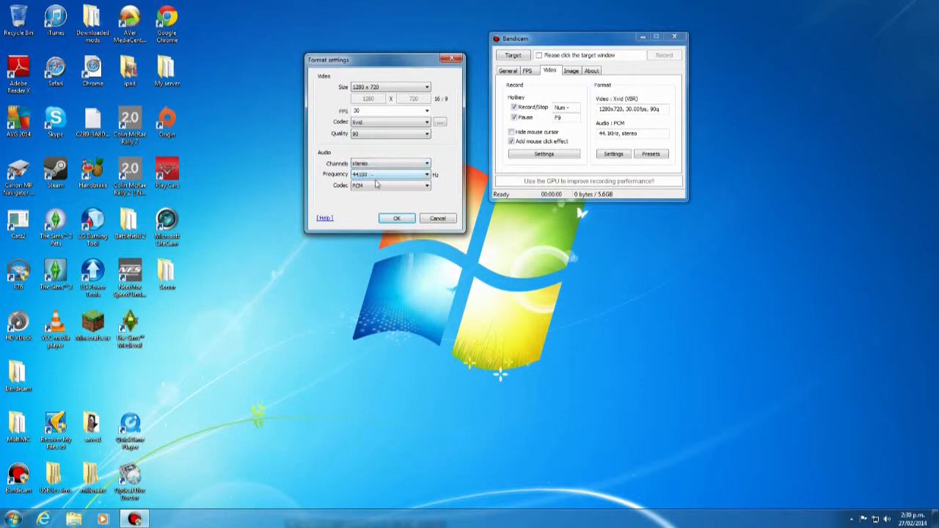
click(377, 175)
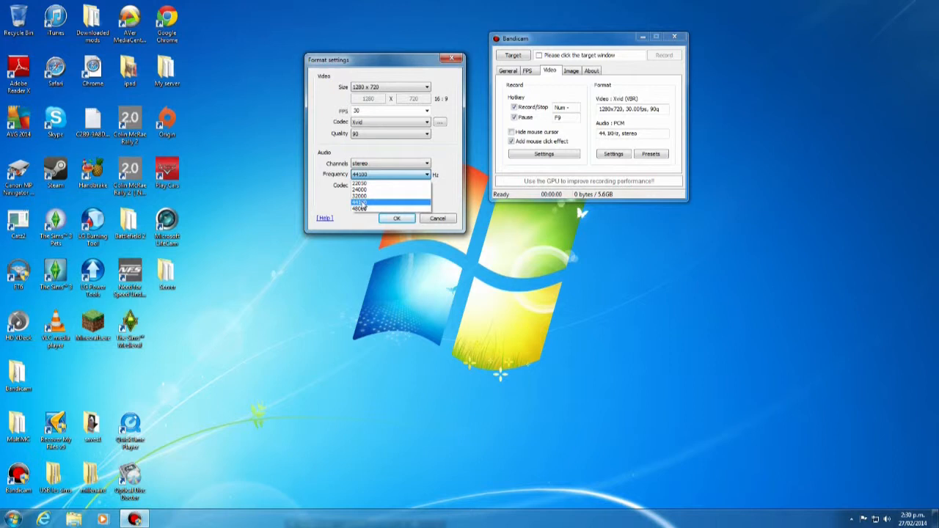
click(361, 203)
Try the MPEG-1 L2 audio codec with a 192 kbps bitrate, return to PCM and accept the format settings.
click(372, 187)
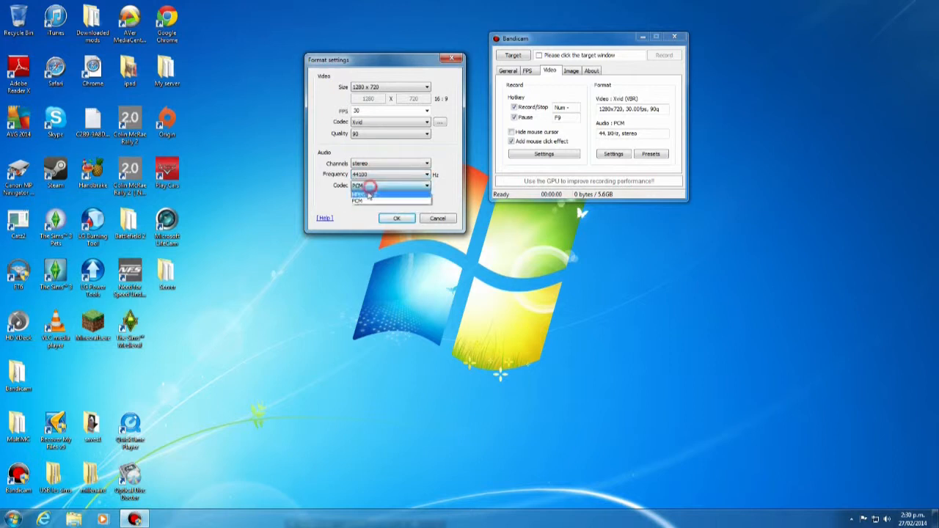
click(378, 196)
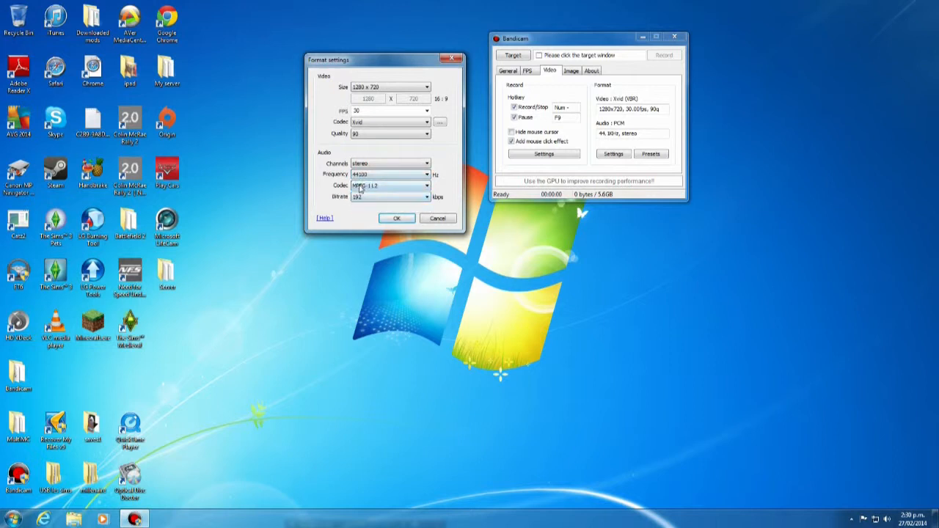
click(402, 199)
click(389, 262)
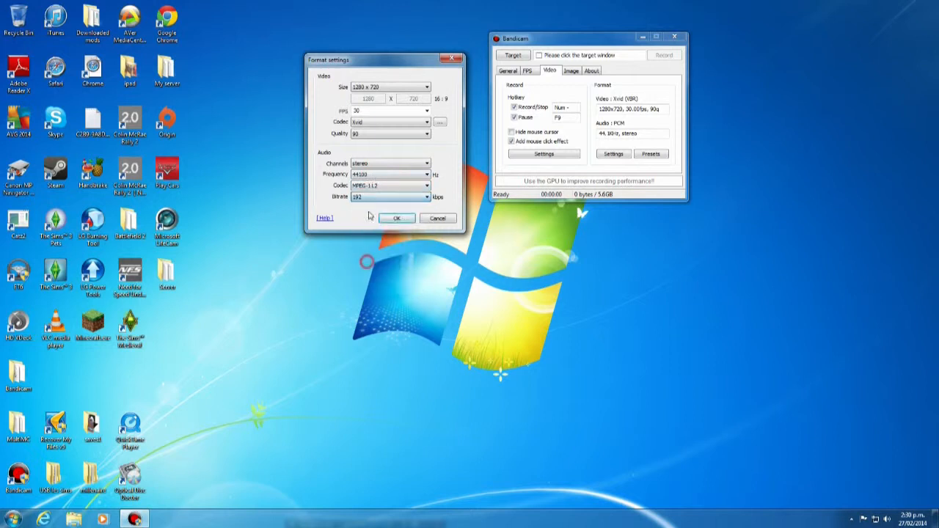
click(367, 186)
click(358, 200)
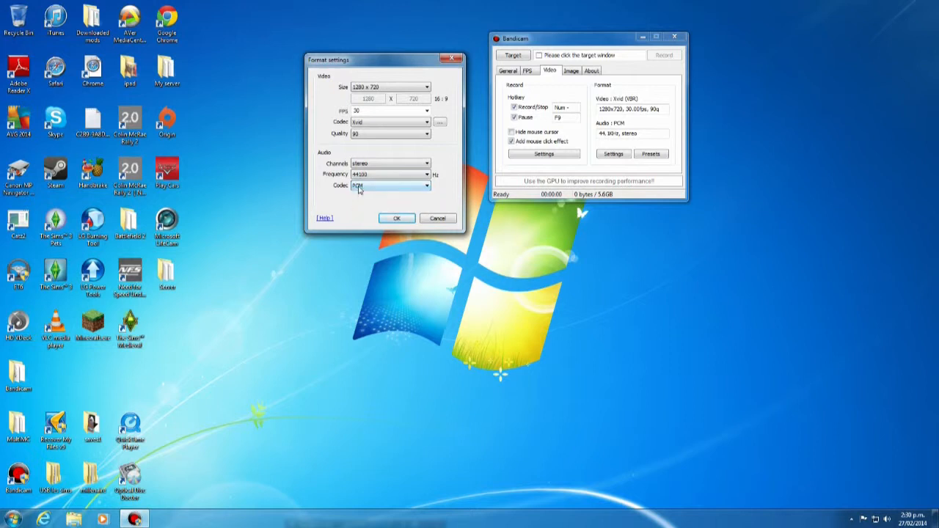
drag(373, 60, 312, 42)
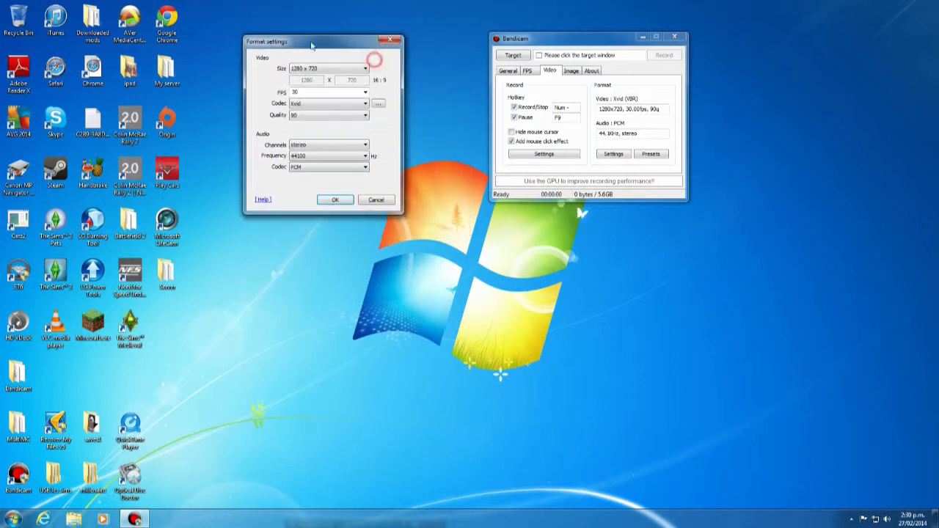
click(340, 201)
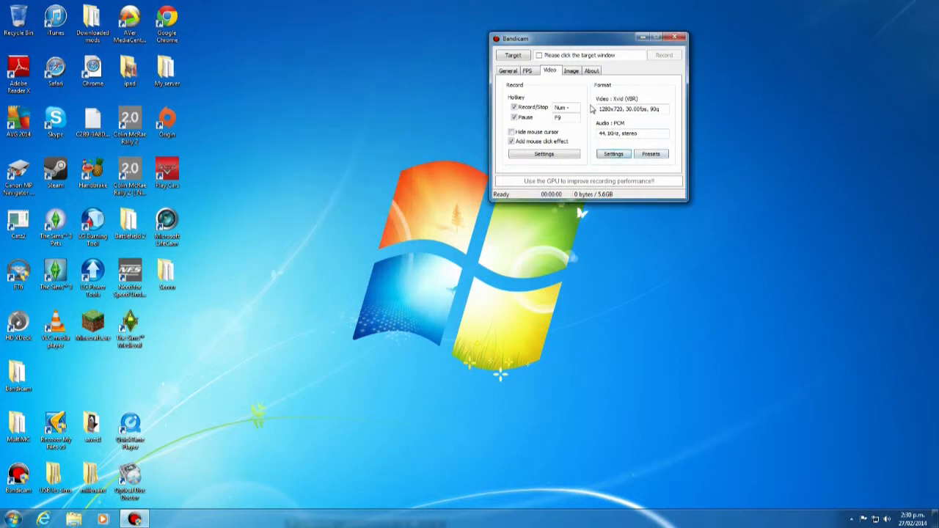
Examine the image capture hotkey and options, comparing them with the video record and pause hotkeys.
click(577, 73)
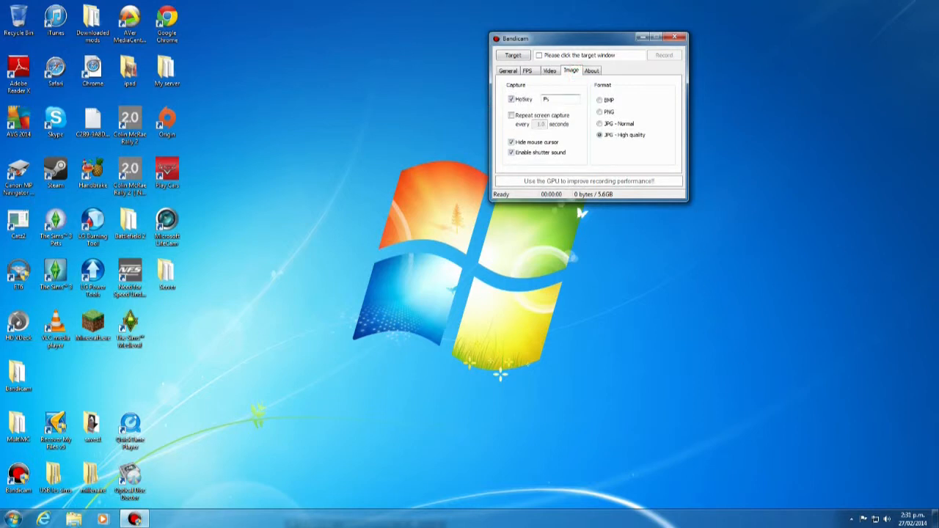
click(550, 70)
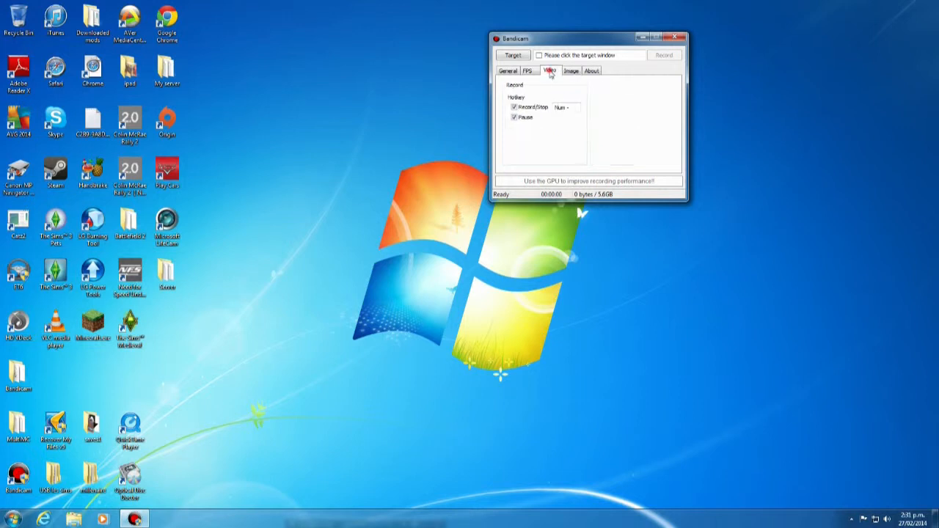
click(571, 71)
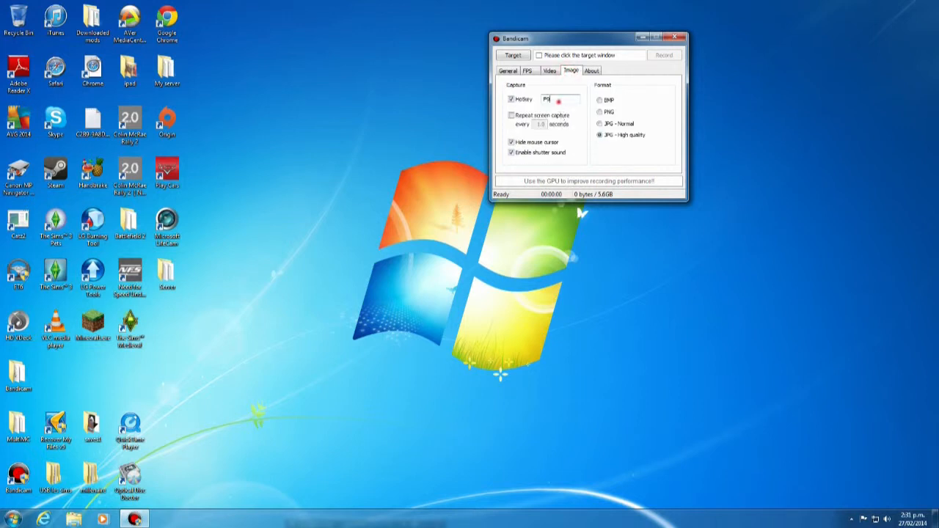
click(561, 99)
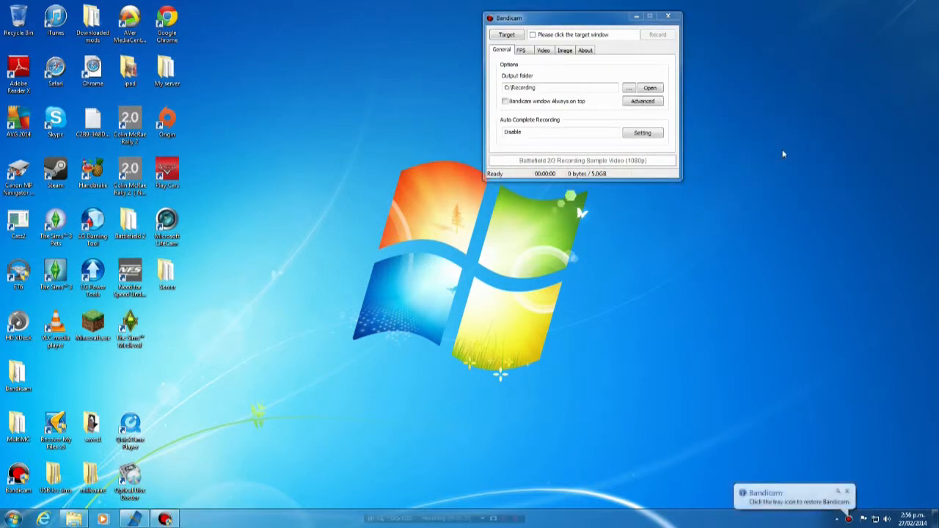
click(848, 496)
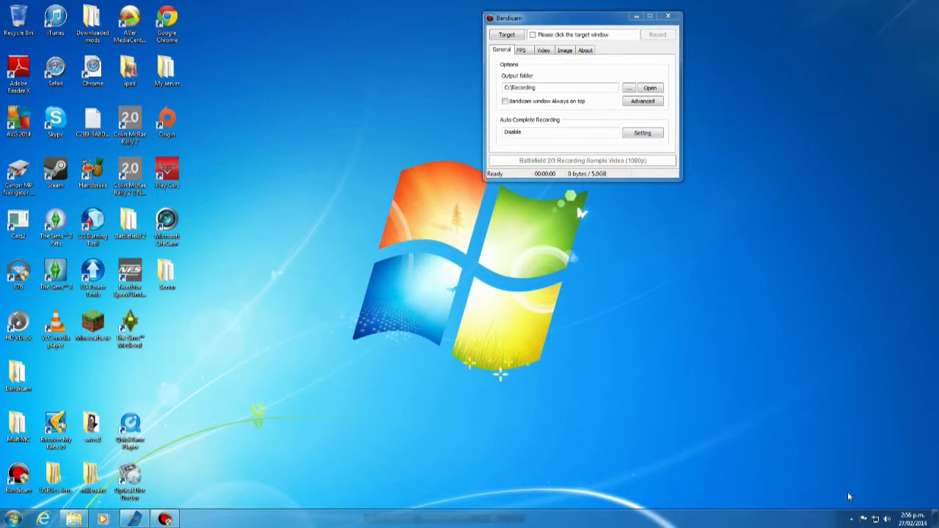
click(565, 50)
click(543, 50)
click(565, 50)
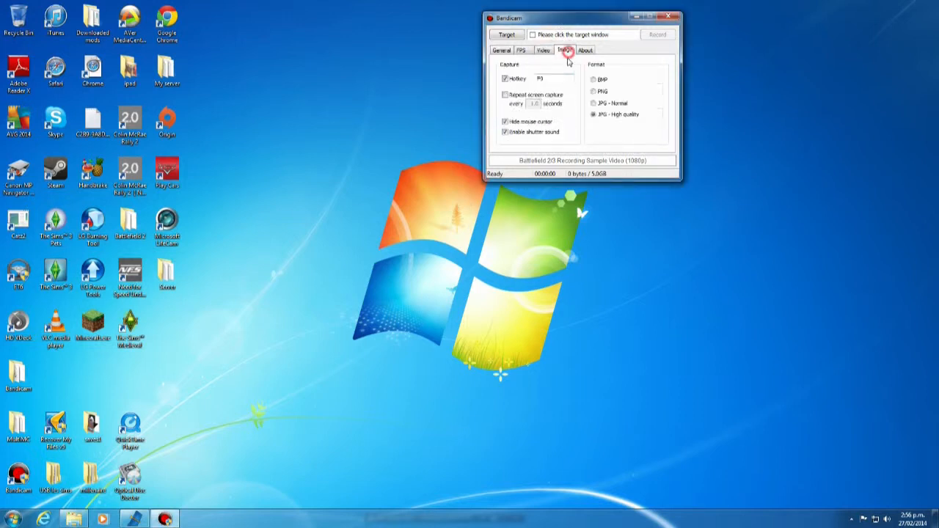
click(544, 50)
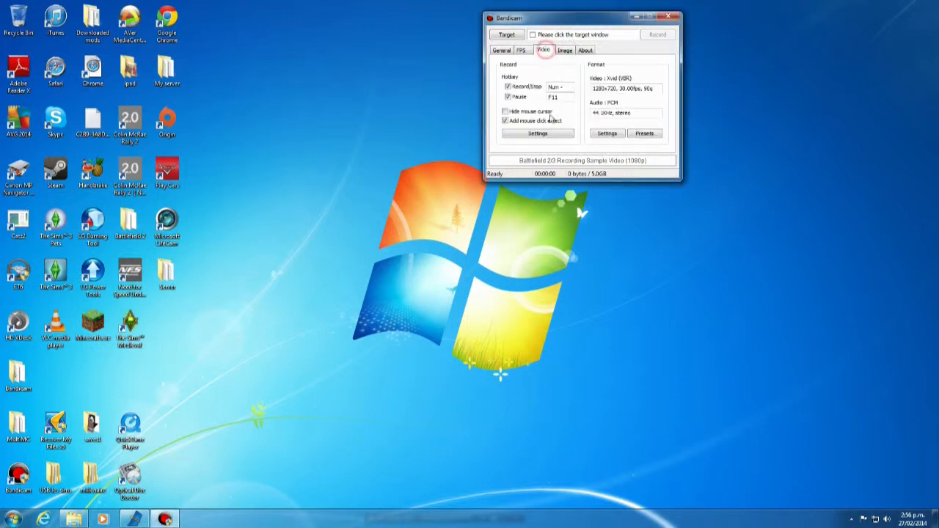
click(564, 50)
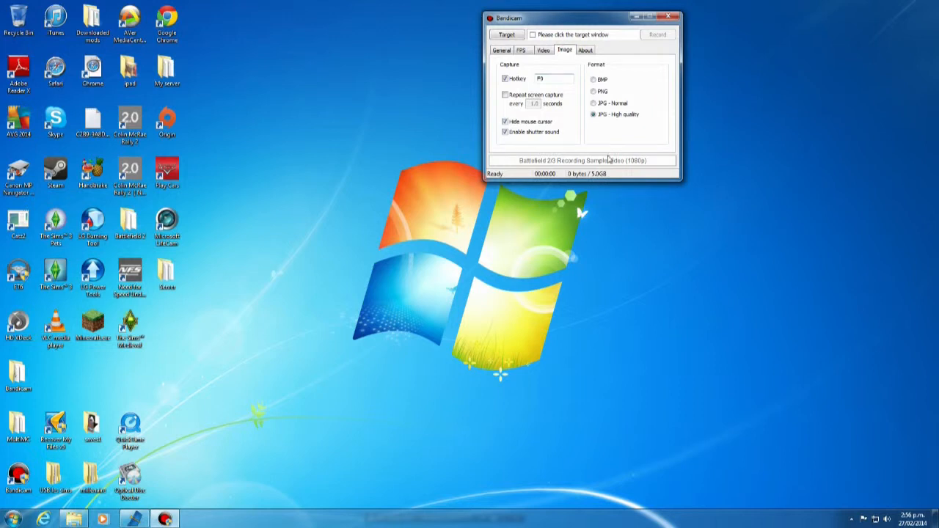
Try the BMP, PNG and JPG - Normal image formats and set the format back to JPG - High quality.
click(595, 80)
click(599, 93)
click(602, 104)
click(605, 115)
Review the update check settings, try turning off the pop-up for major updates, turn it back on and close the settings.
click(585, 52)
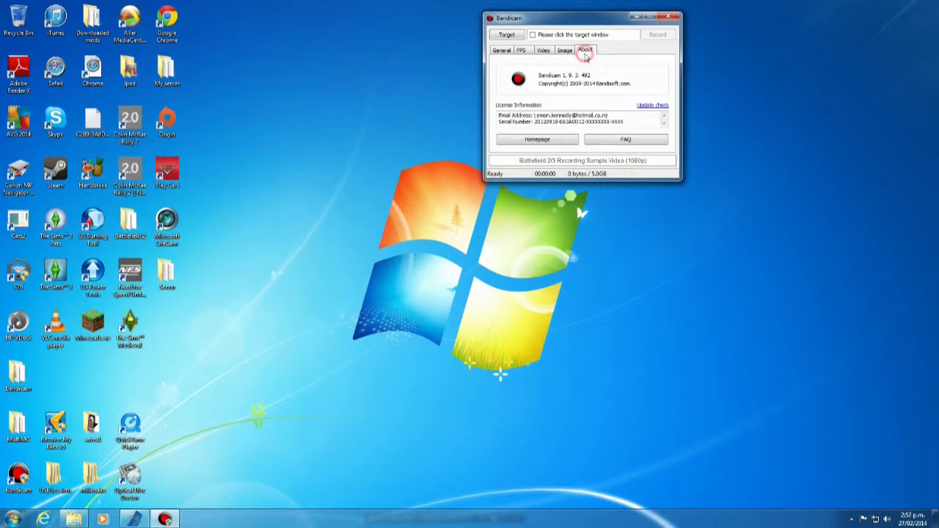
click(665, 106)
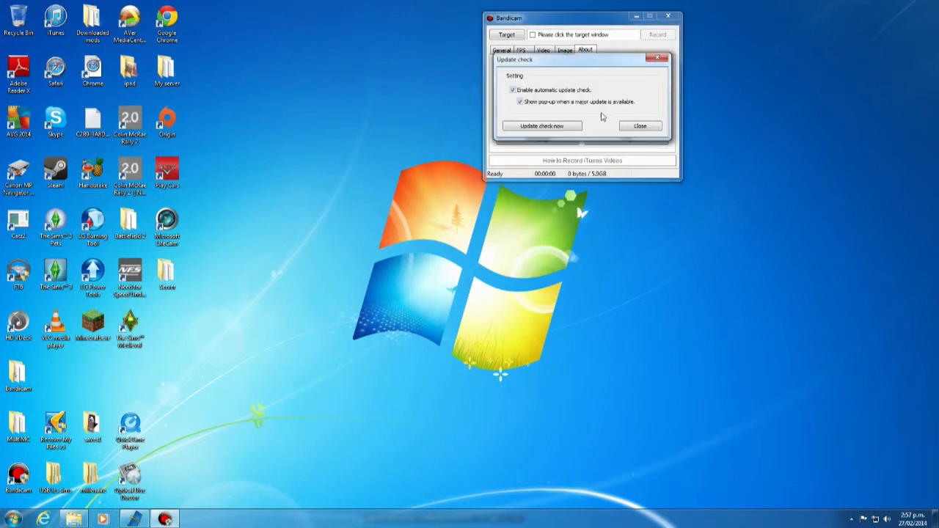
click(544, 101)
drag(555, 62, 420, 79)
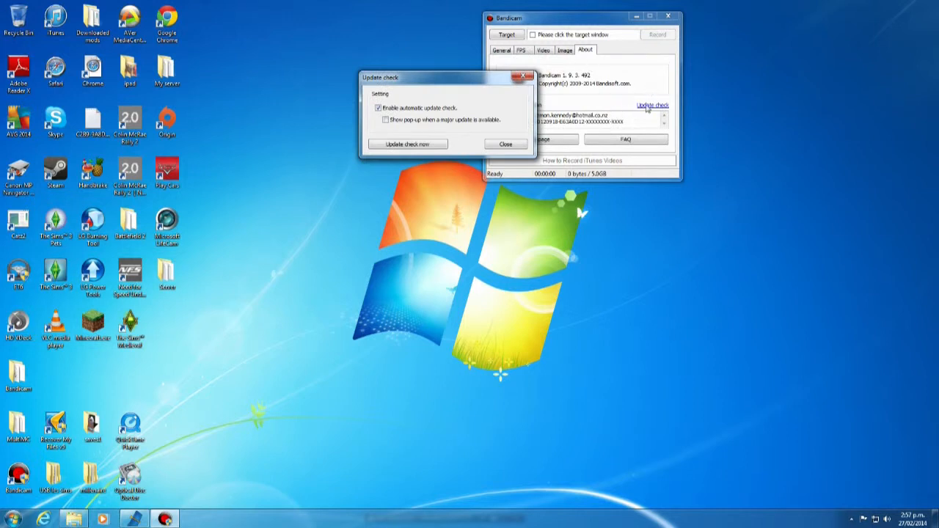
click(385, 120)
drag(433, 77, 471, 69)
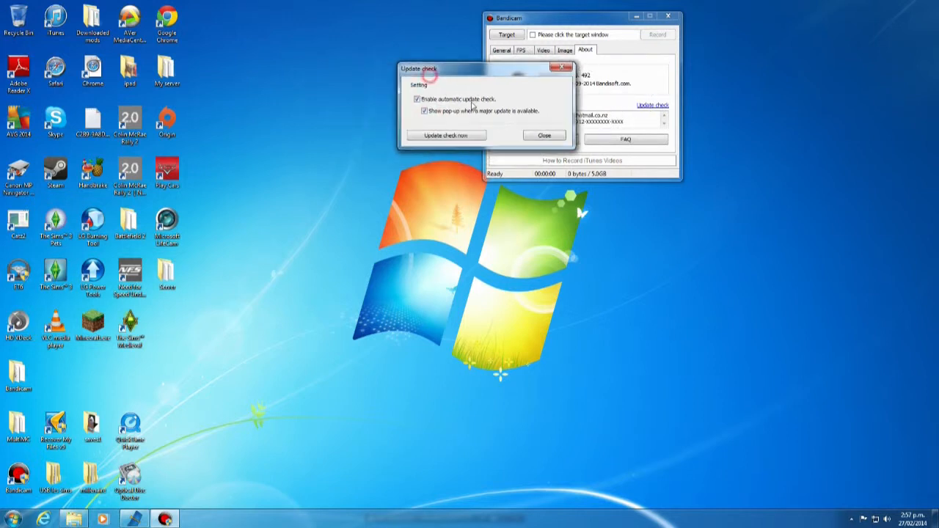
click(455, 134)
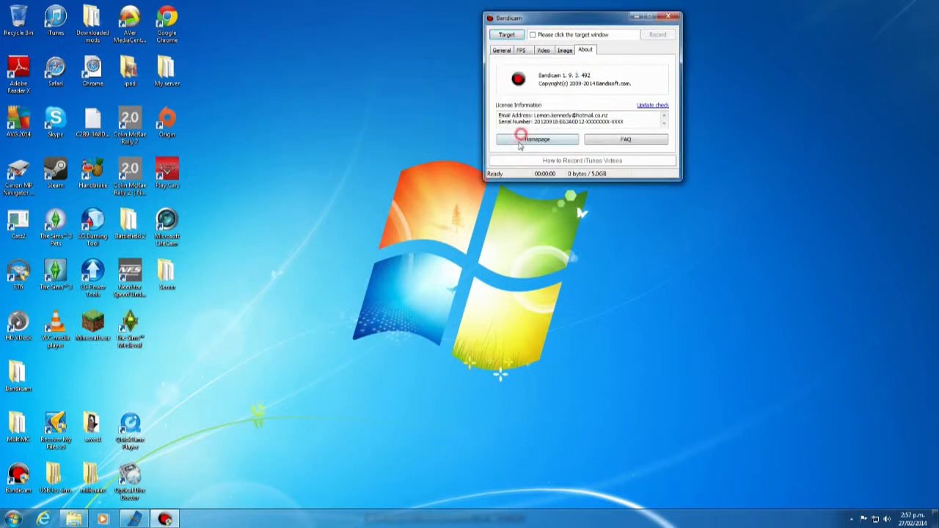
click(523, 133)
Set the recording target to a rectangle on the screen, and start and stop a test recording.
click(503, 51)
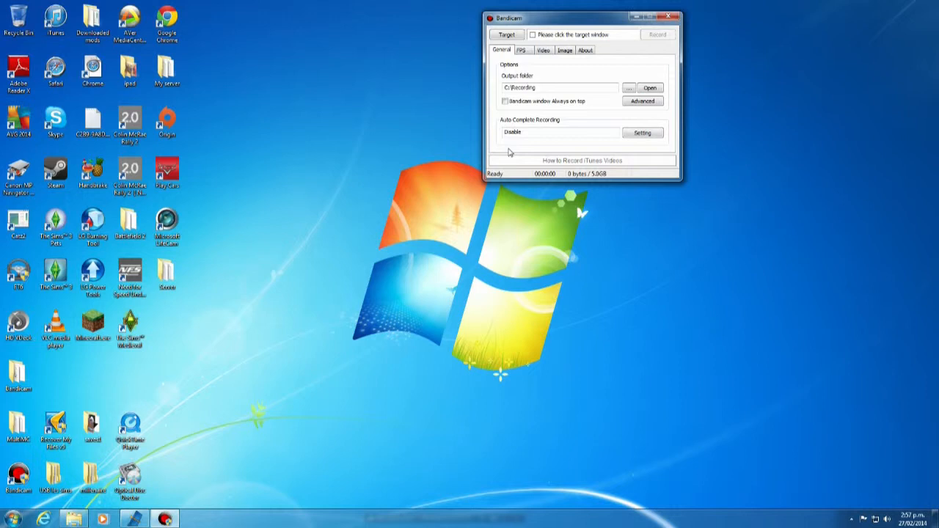
click(521, 35)
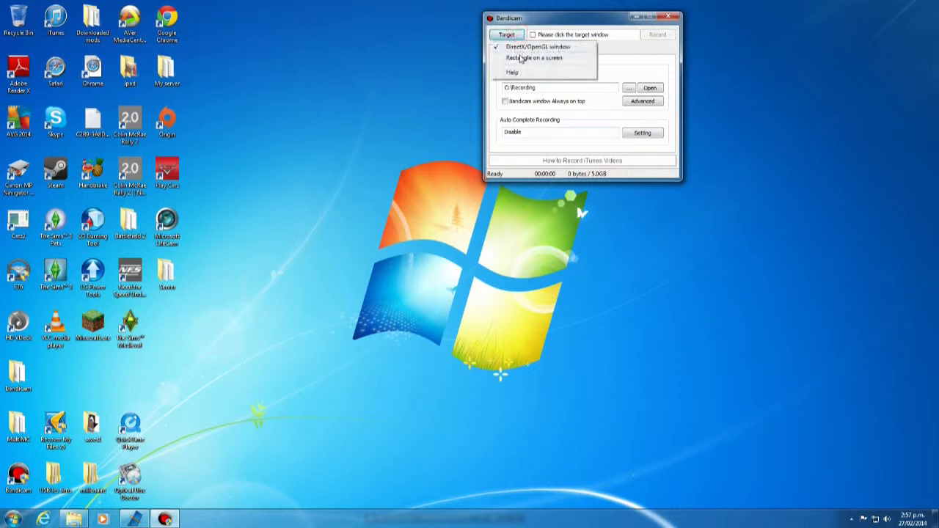
click(520, 58)
click(664, 35)
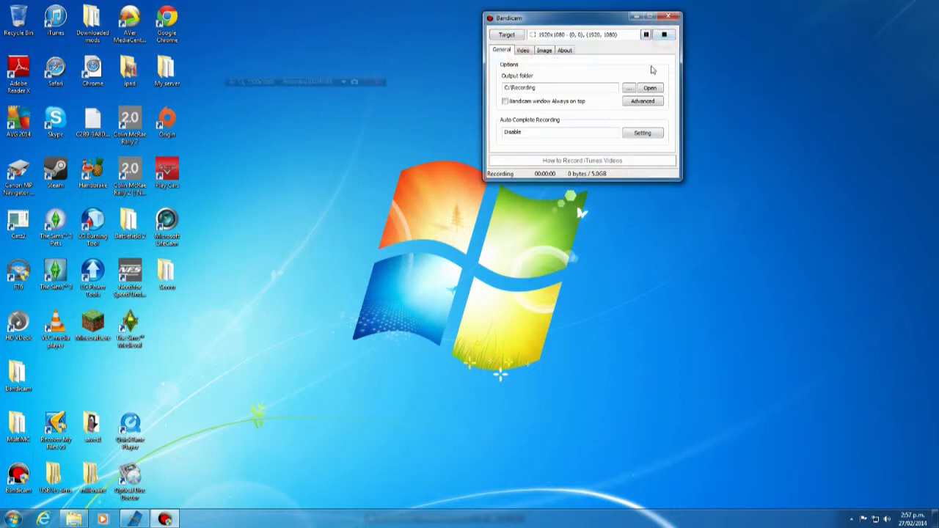
click(664, 35)
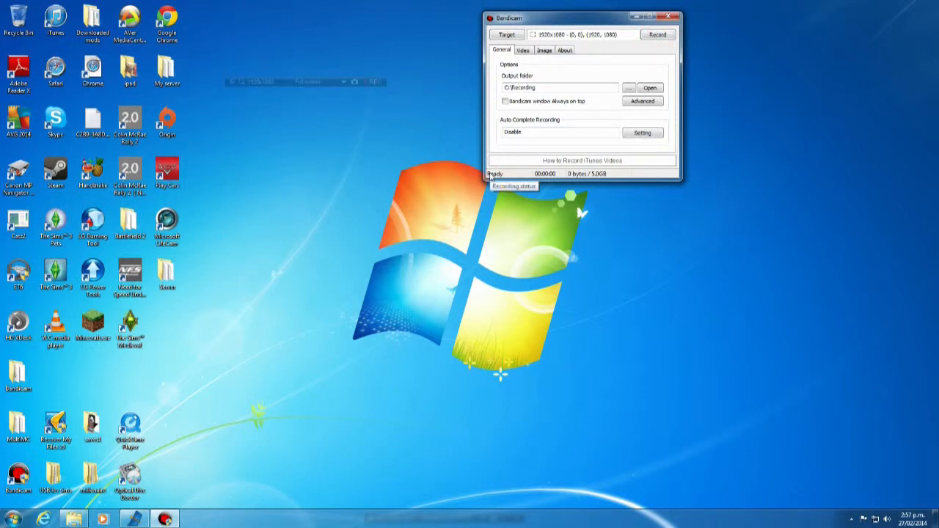
Make a recording that is paused and resumed before stopping, and make a second recording without a pause.
click(657, 35)
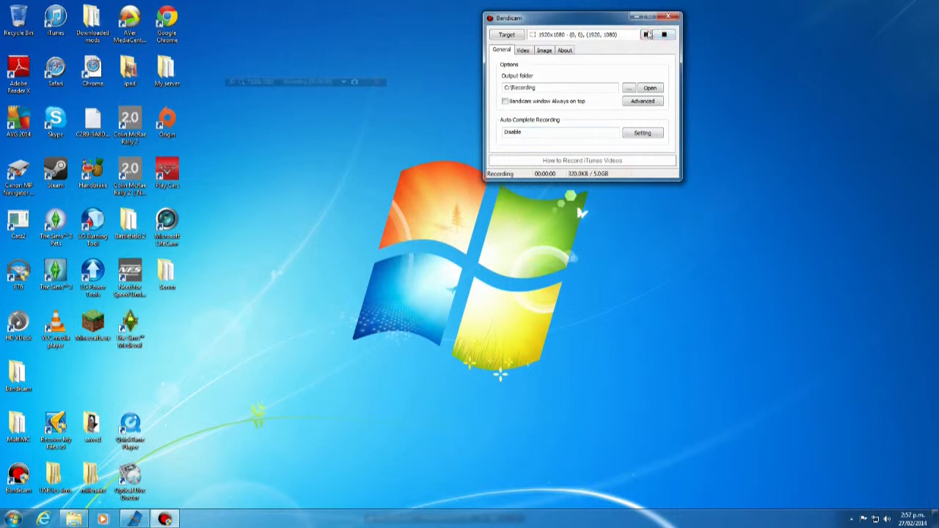
click(648, 35)
click(648, 35)
click(664, 34)
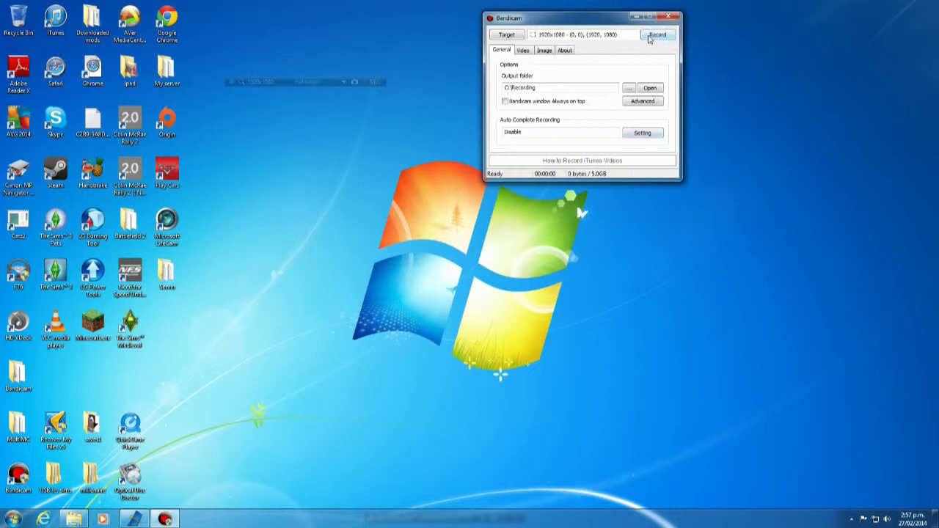
click(649, 38)
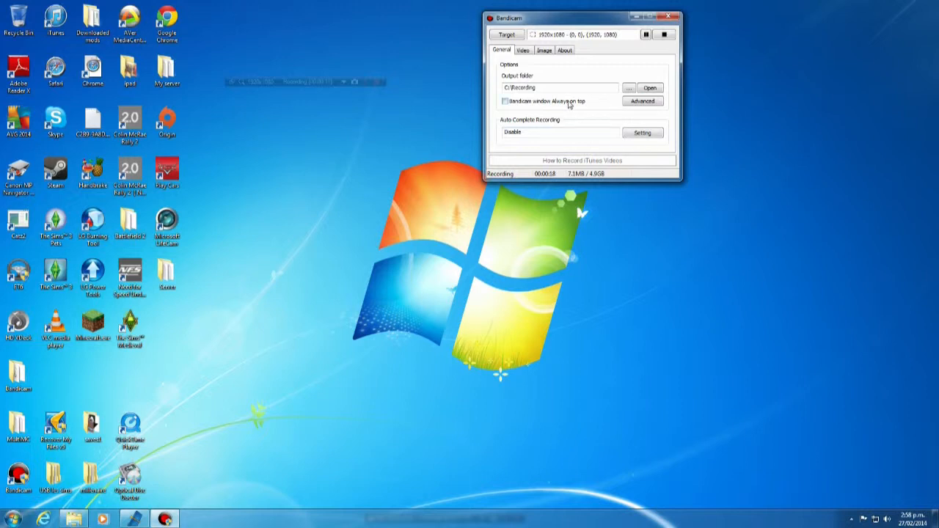
click(665, 34)
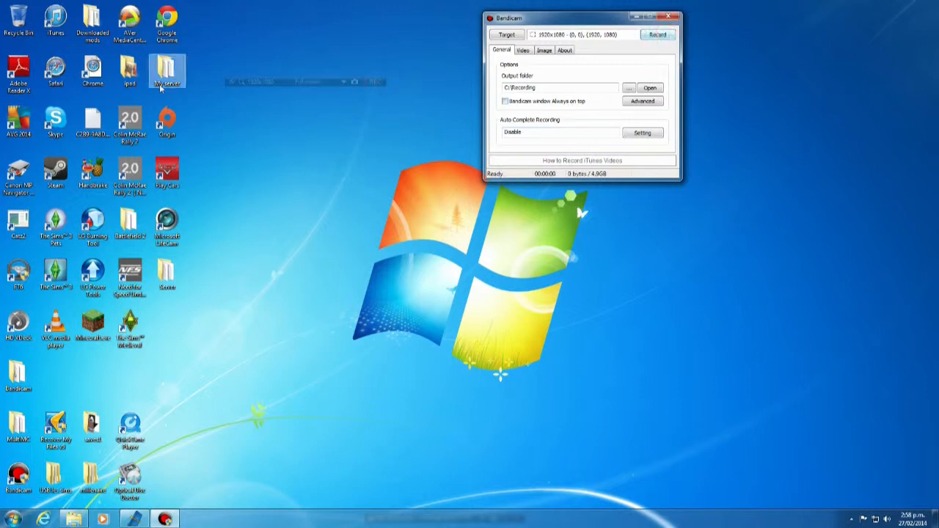